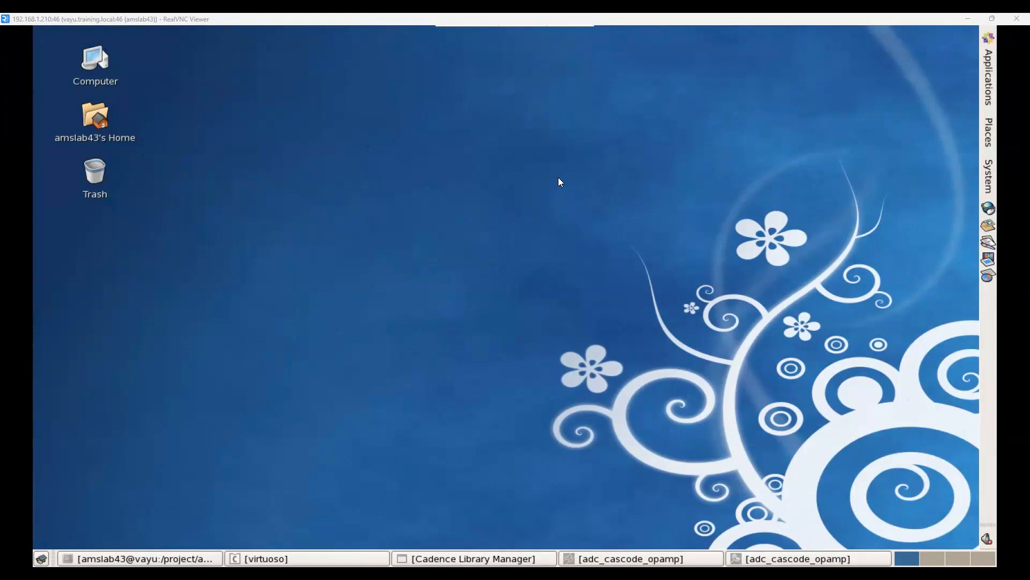
# Step: Review the terminal commands that enter the virtuoso_wa directory, source bashrc and launch virtuoso&, leaving the terminal minimized
pyautogui.rightClick(525, 130)
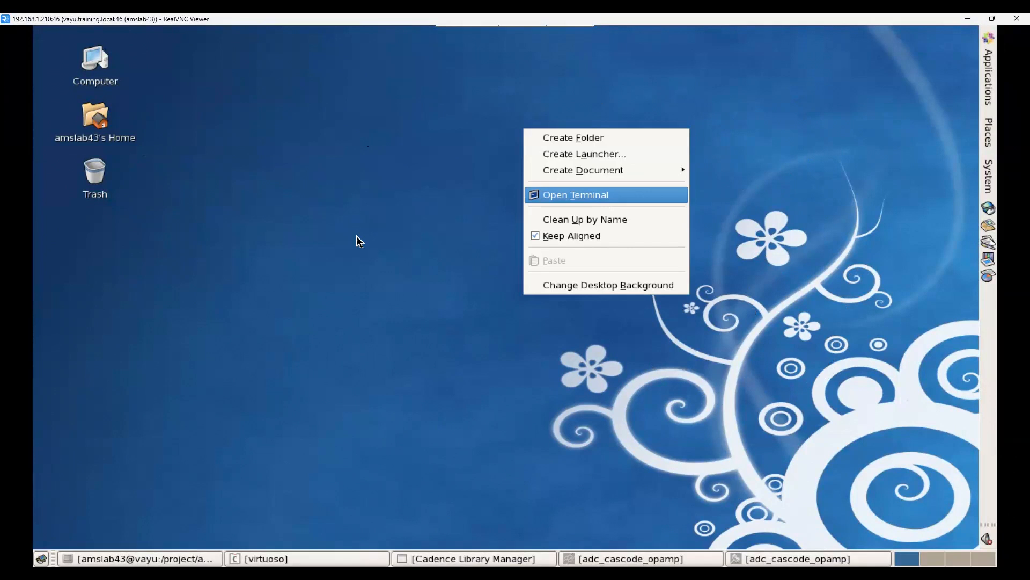
pyautogui.click(519, 157)
pyautogui.click(134, 558)
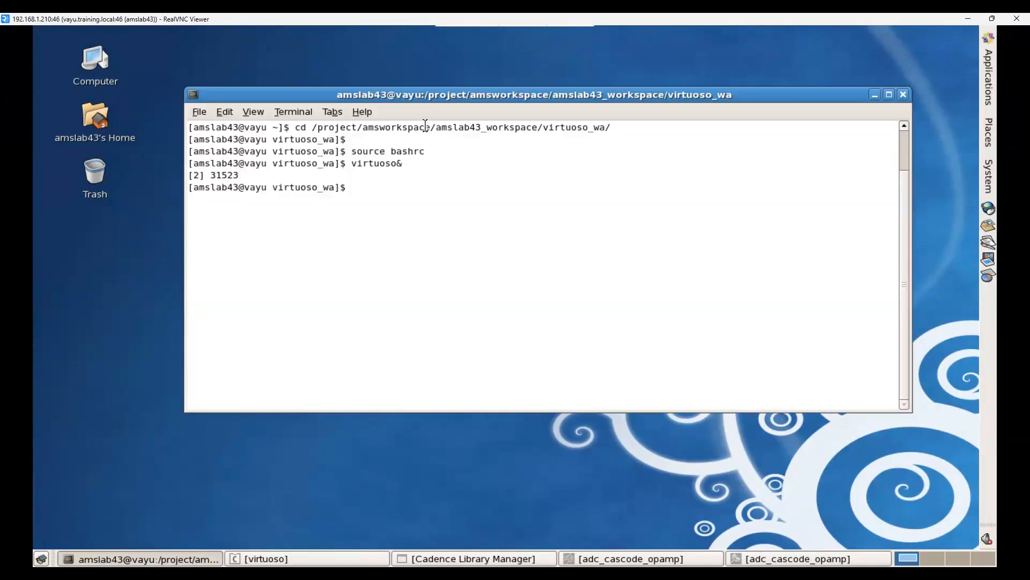
pyautogui.doubleClick(426, 126)
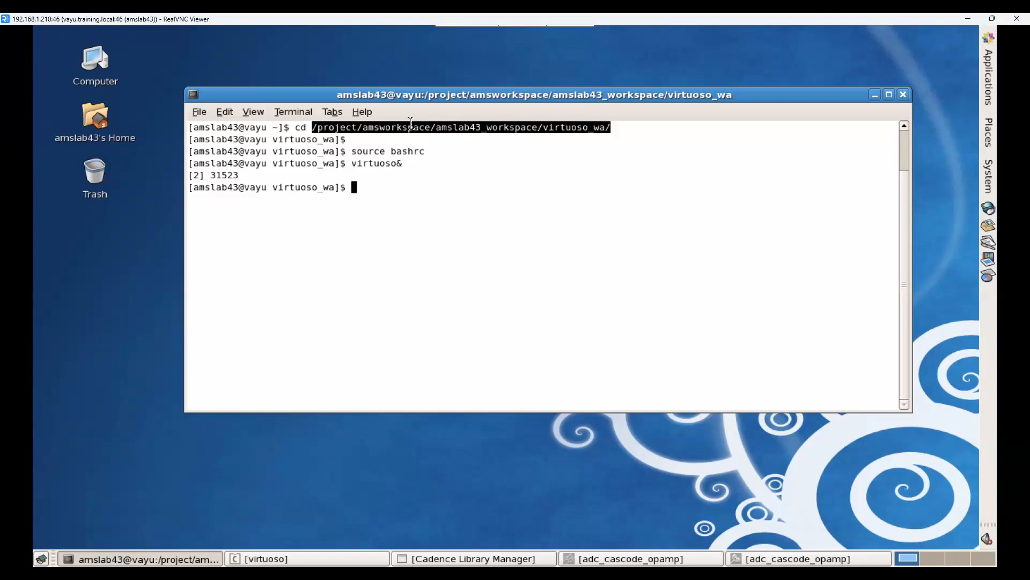
pyautogui.doubleClick(398, 150)
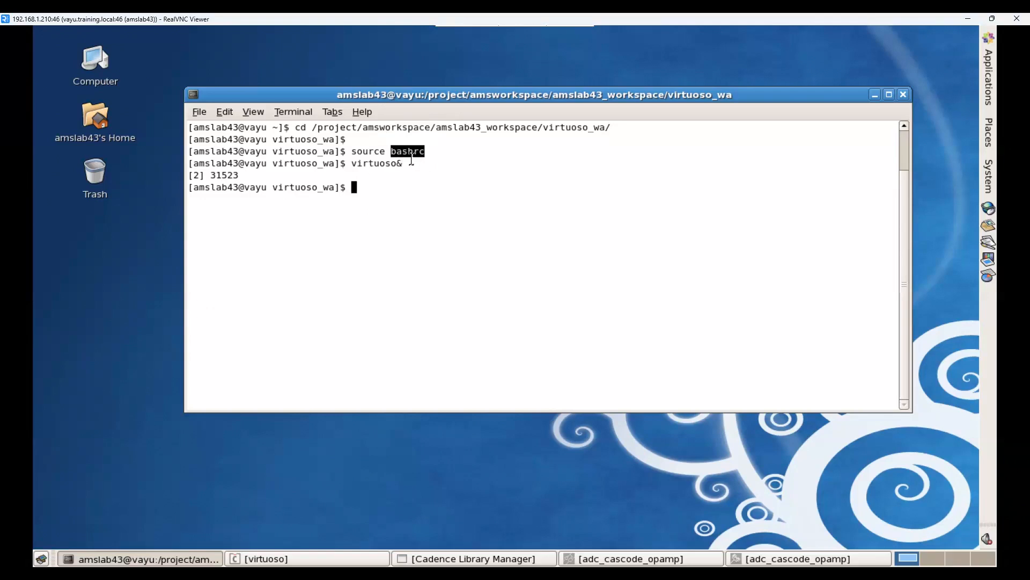
pyautogui.click(370, 153)
pyautogui.doubleClick(370, 153)
pyautogui.doubleClick(376, 164)
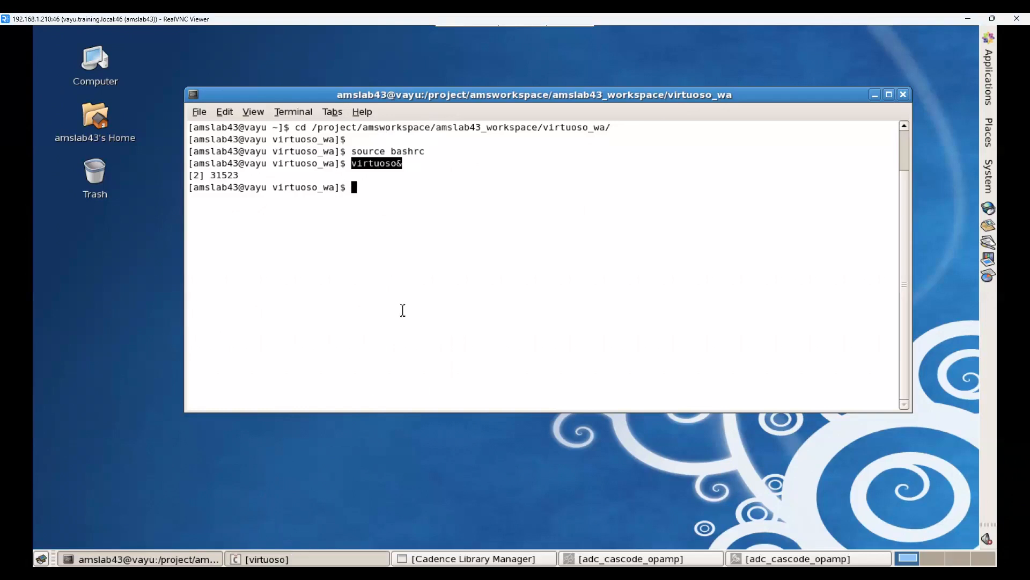
pyautogui.click(874, 95)
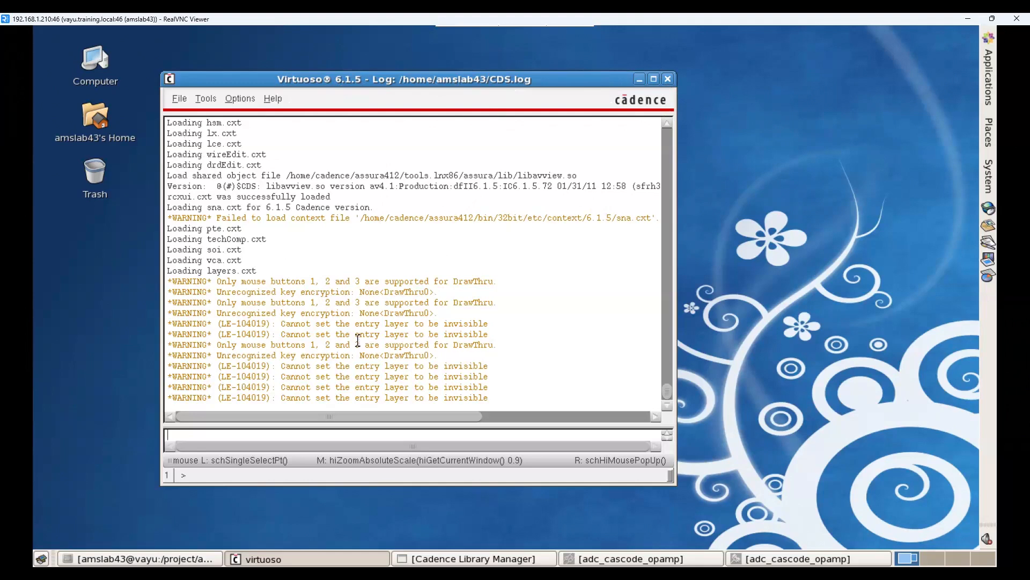
# Step: Show the adc_cascode_opamp schematic and enlarge the view to fit the complete transistor circuit
pyautogui.click(590, 560)
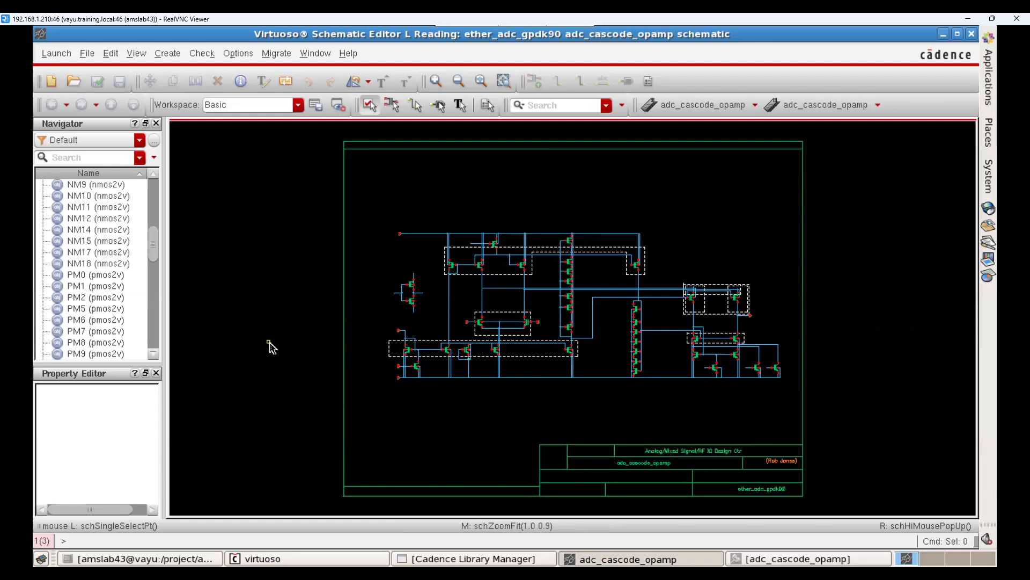
pyautogui.press('z')
pyautogui.click(814, 389)
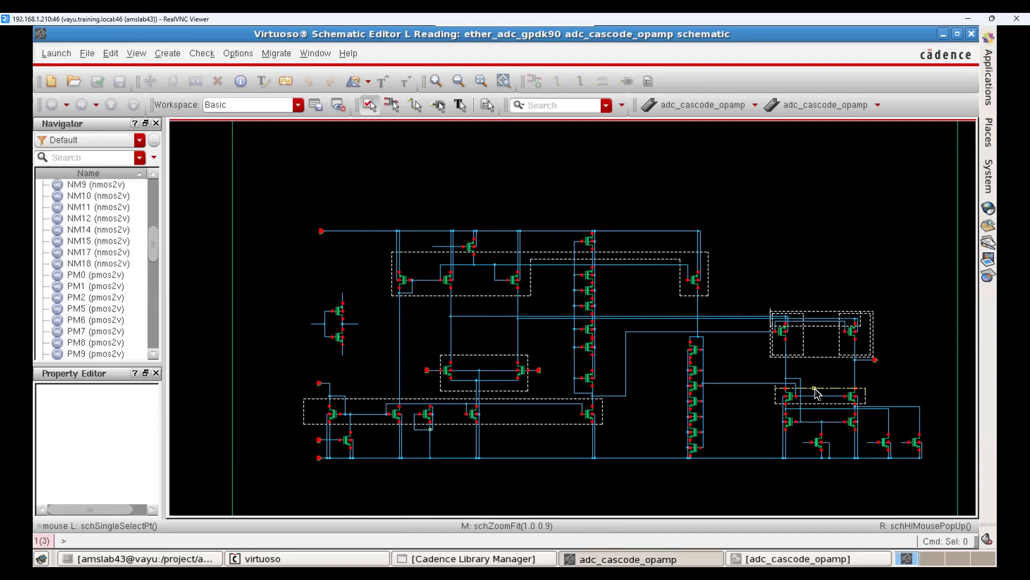
pyautogui.press('z')
pyautogui.click(283, 195)
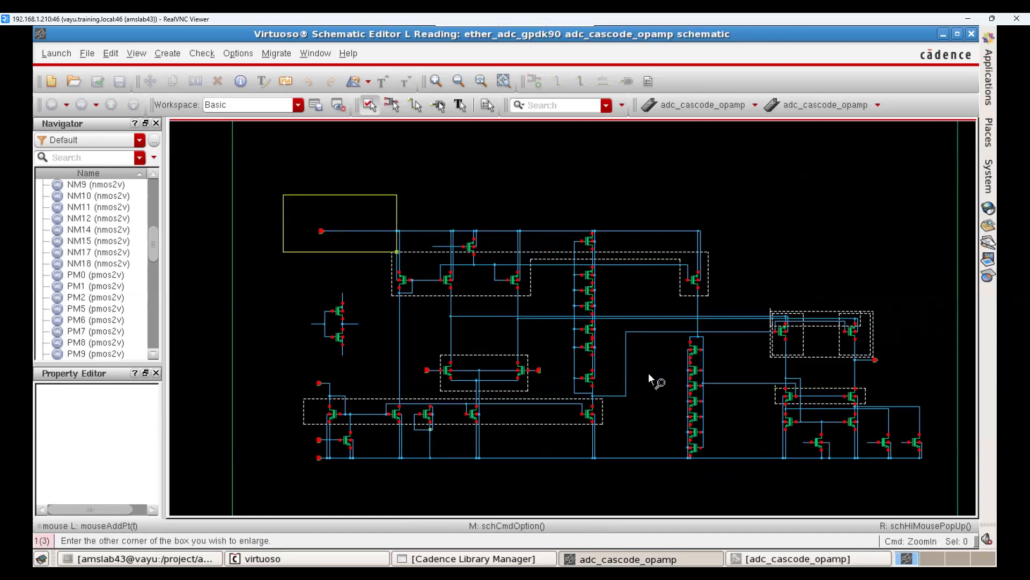
pyautogui.click(944, 483)
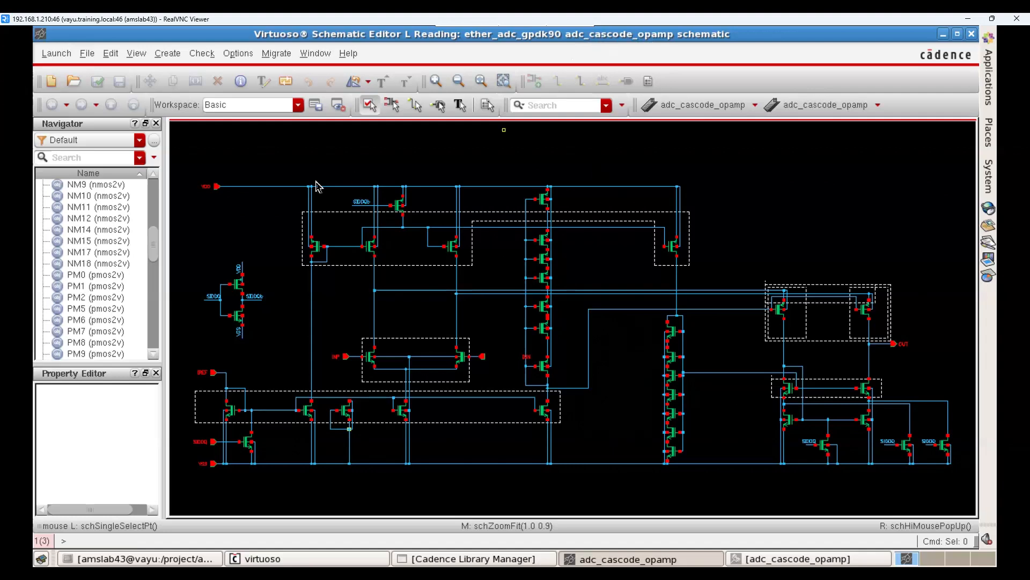
# Step: Examine the op-amp circuit by boxing its sections and then the whole schematic, leaving nothing selected
pyautogui.moveTo(286, 171); pyautogui.dragTo(499, 473)
pyautogui.moveTo(708, 247); pyautogui.dragTo(968, 483)
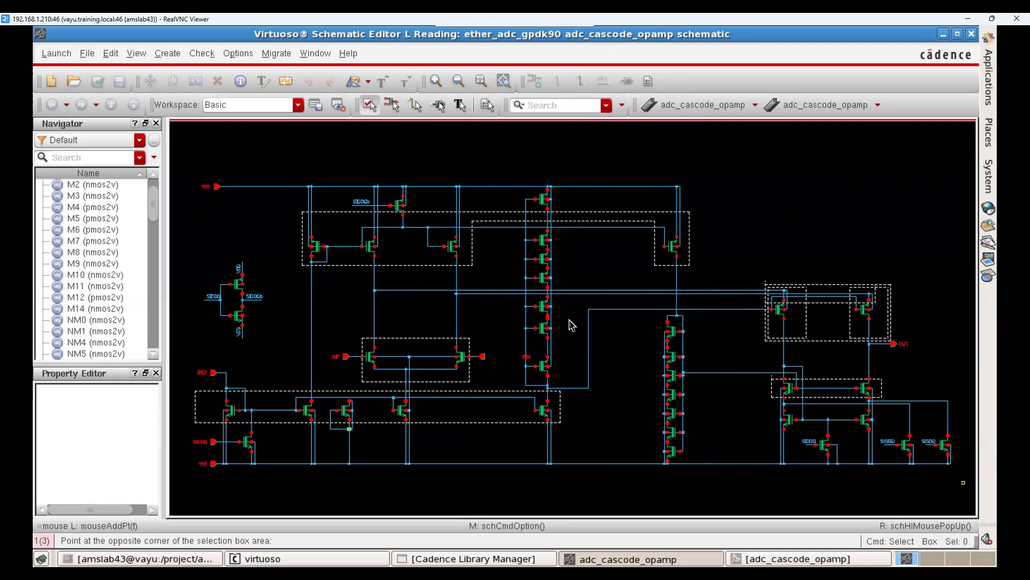
pyautogui.click(501, 255)
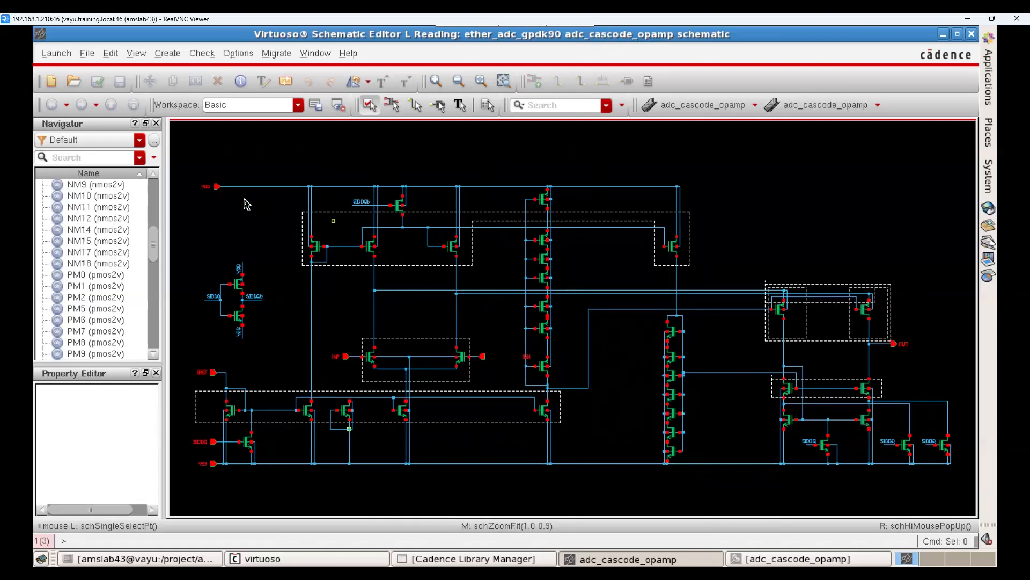
pyautogui.moveTo(183, 158)
pyautogui.mouseDown()
pyautogui.moveTo(581, 402)
pyautogui.moveTo(970, 498)
pyautogui.moveTo(794, 361)
pyautogui.moveTo(230, 214)
pyautogui.moveTo(186, 171)
pyautogui.mouseUp()
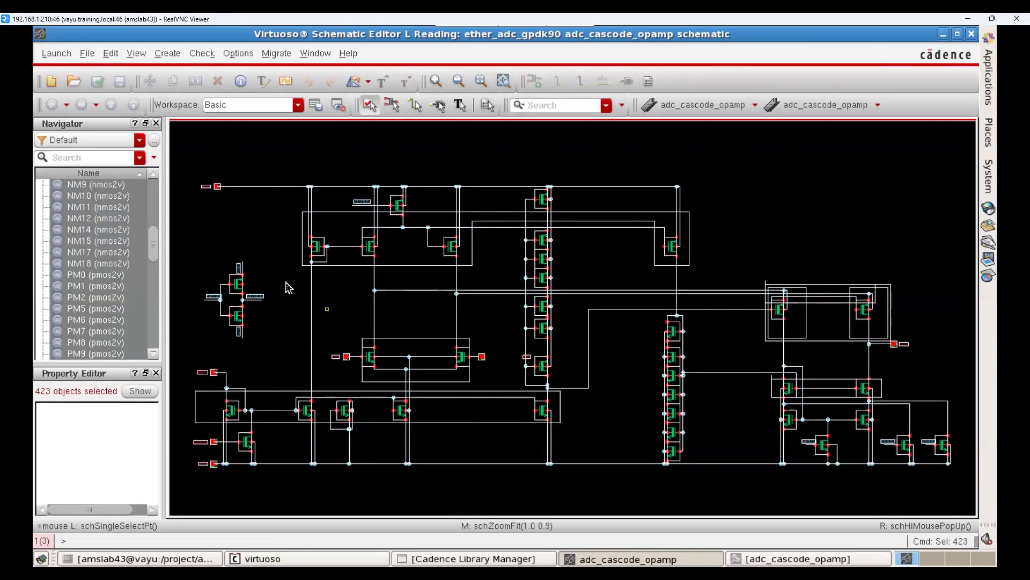
pyautogui.click(275, 212)
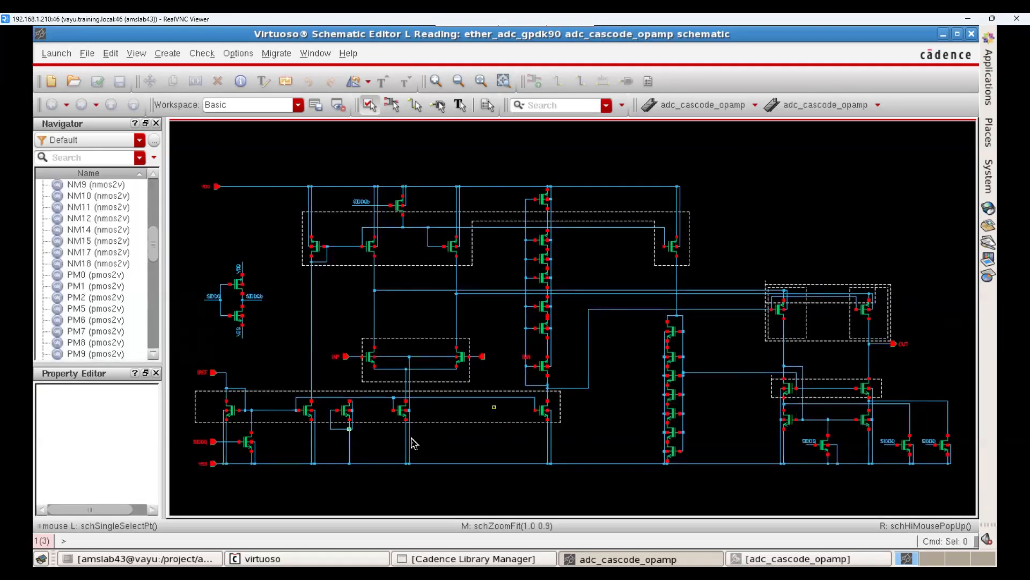
pyautogui.moveTo(187, 168); pyautogui.dragTo(964, 482)
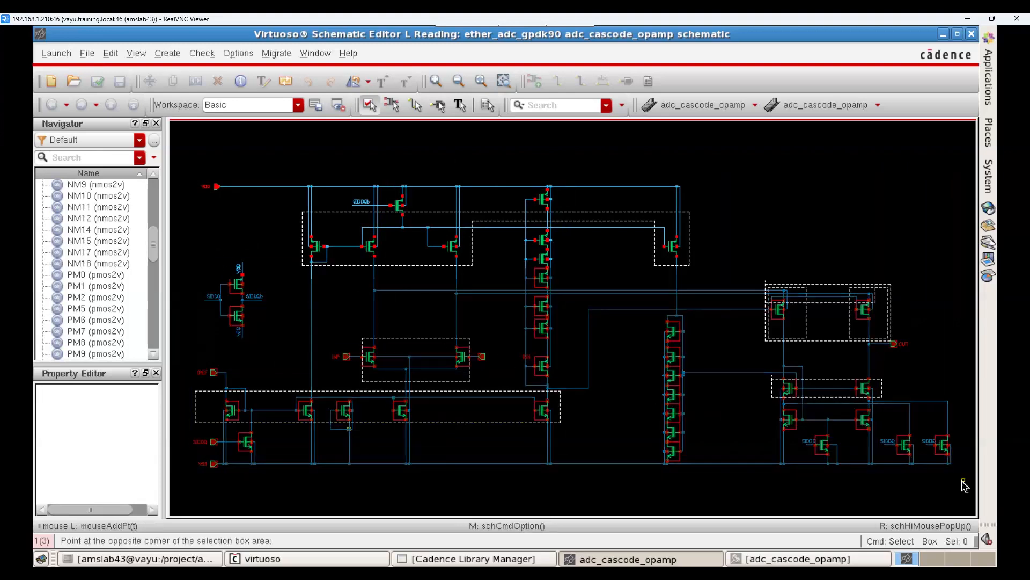
pyautogui.click(962, 482)
pyautogui.moveTo(850, 445); pyautogui.dragTo(191, 155)
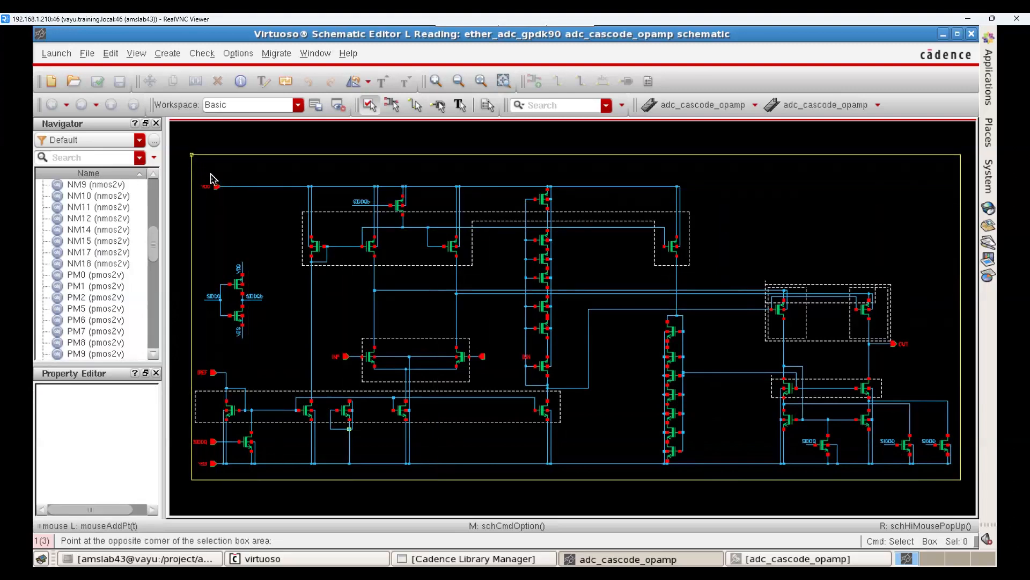
pyautogui.click(214, 165)
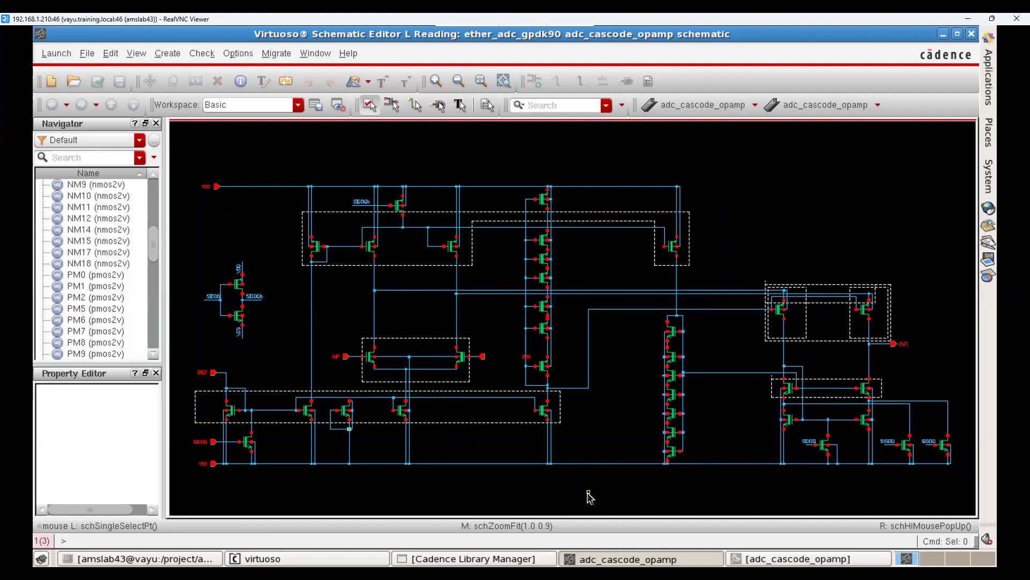
# Step: Show the adc_cascode_opamp layout and make all of its layers visible, including the text and pin layers
pyautogui.click(762, 559)
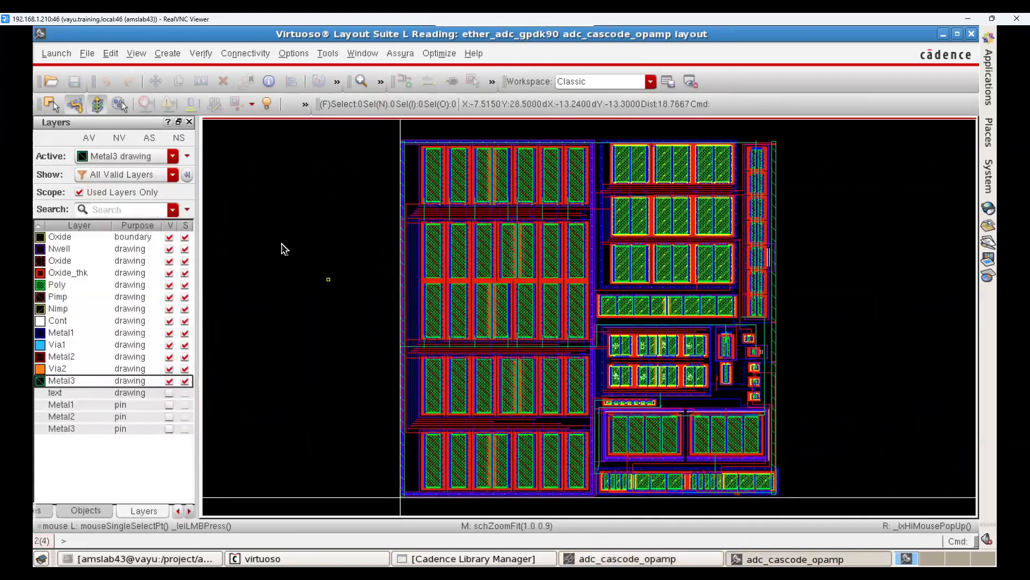
pyautogui.click(89, 137)
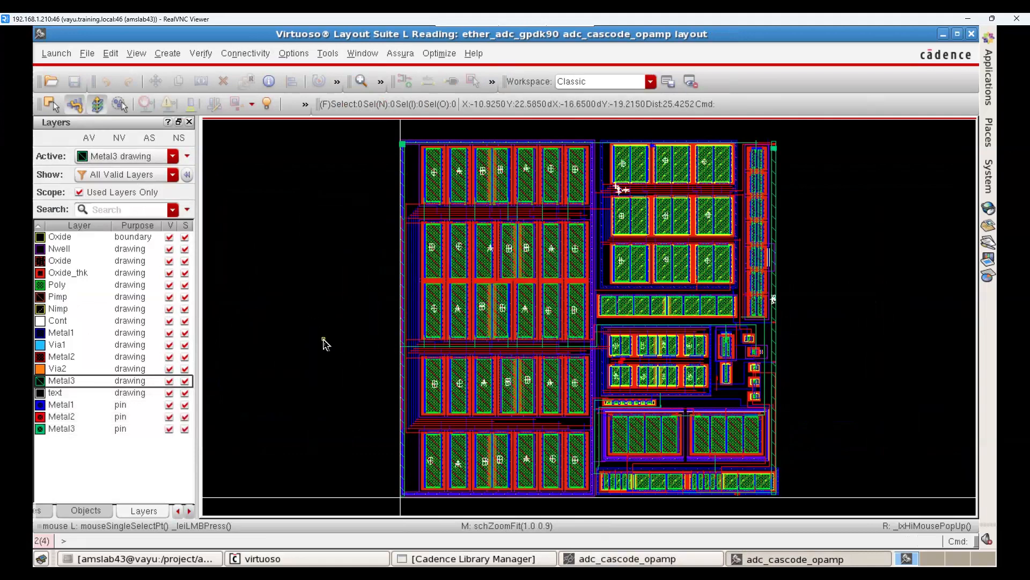
# Step: Measure the layout's overall width below its lower edge and its overall height beside its right edge with rulers
pyautogui.press('k')
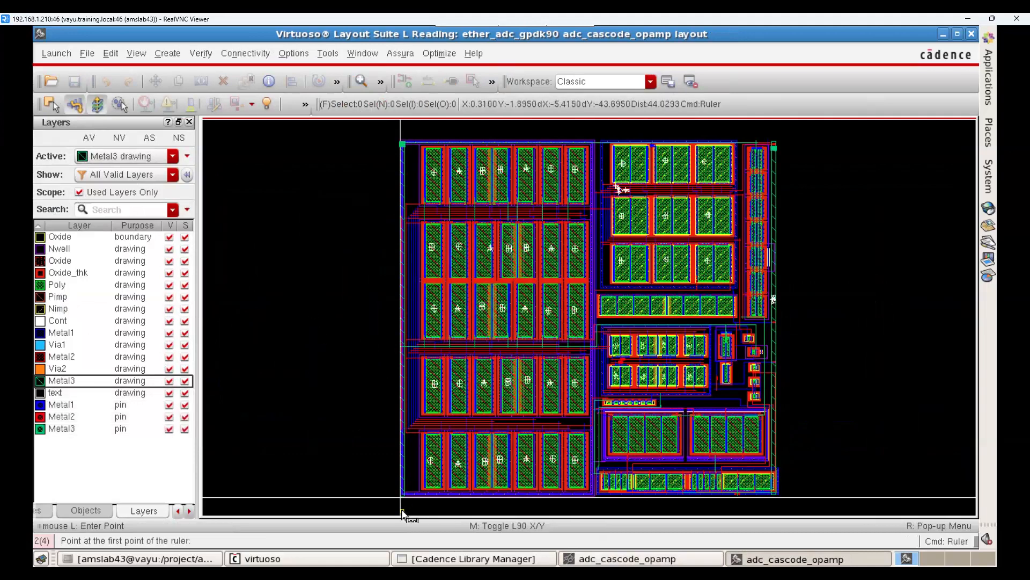
pyautogui.click(401, 506)
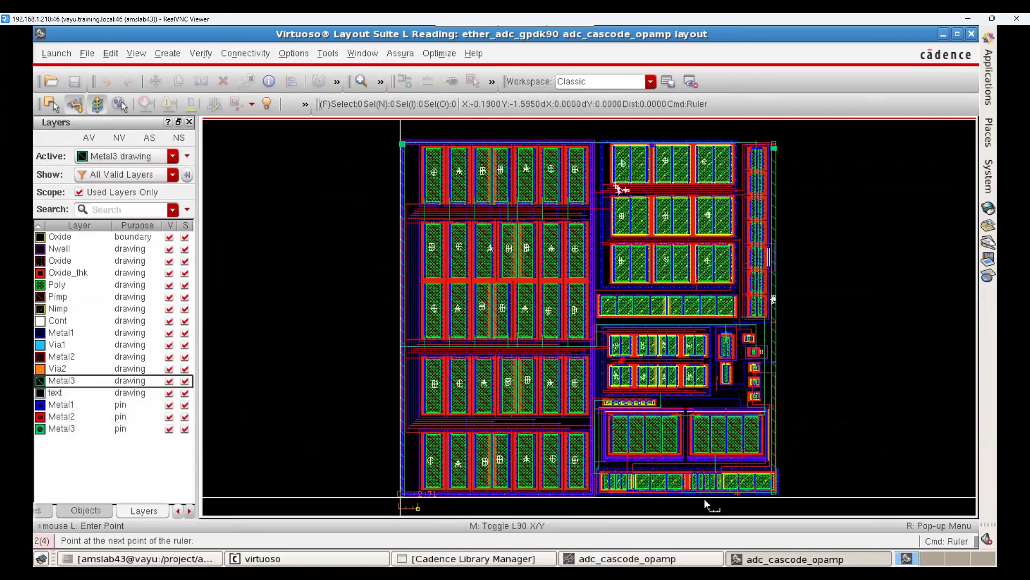
pyautogui.click(791, 506)
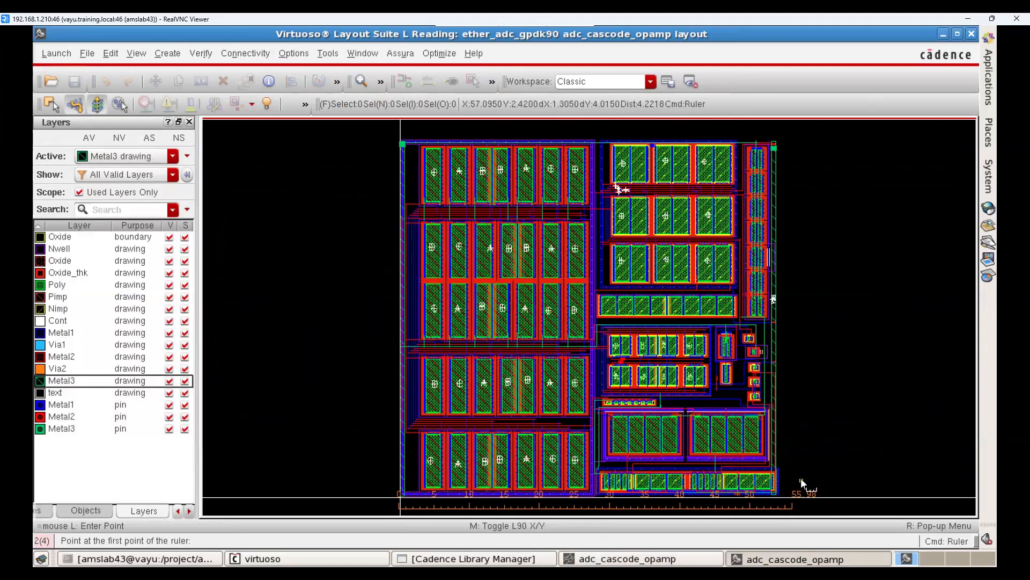
pyautogui.hotkey('shift', 'k')
pyautogui.click(798, 138)
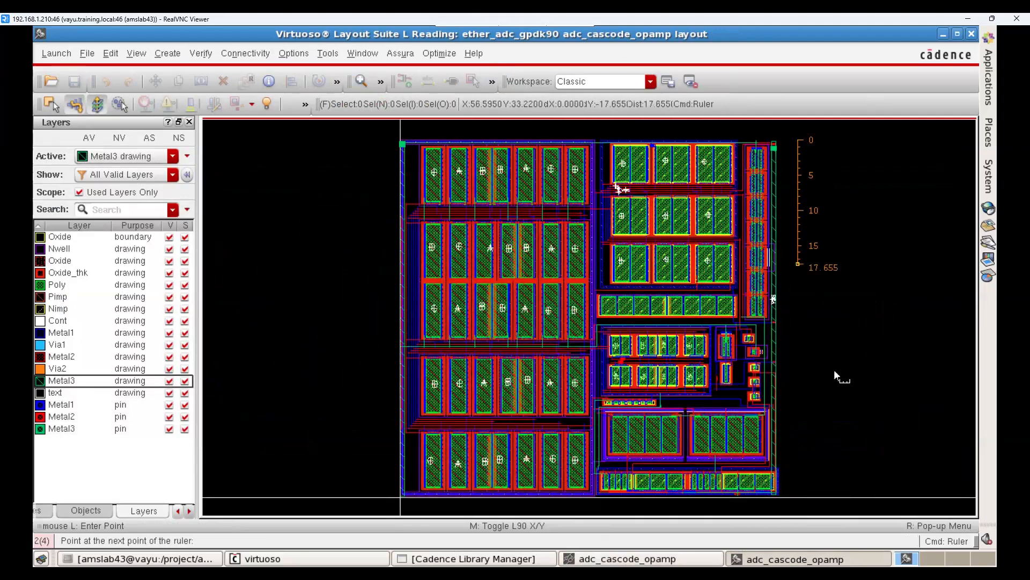
pyautogui.click(847, 498)
# Step: Inspect the ruler ends at the layout's lower-right corner and clear all rulers
pyautogui.moveTo(710, 431); pyautogui.dragTo(868, 522, button='right')
pyautogui.hotkey('shift', 'k')
pyautogui.hotkey('shift', 'z')
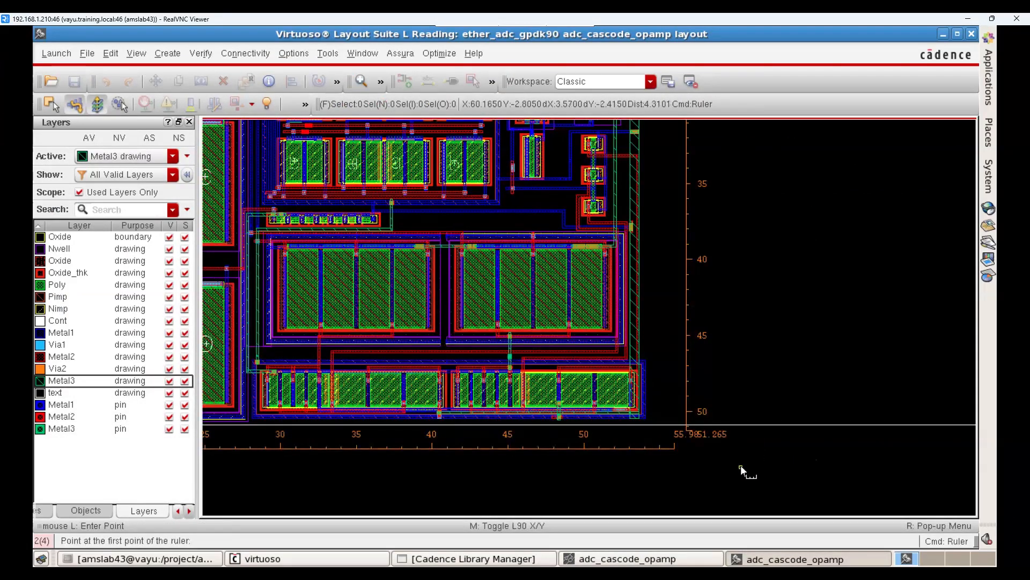
pyautogui.press('f')
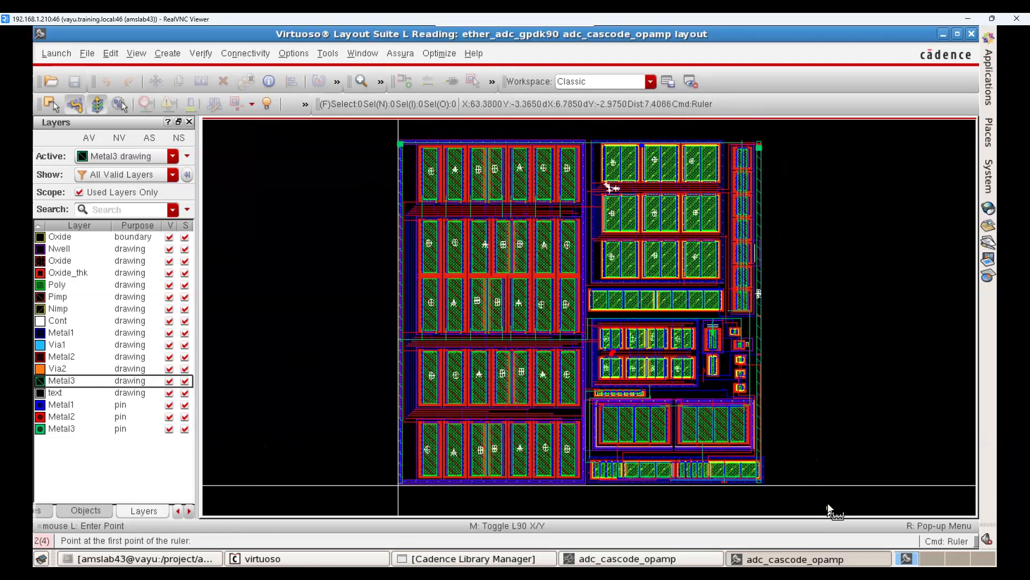
pyautogui.hotkey('ctrl', 'z')
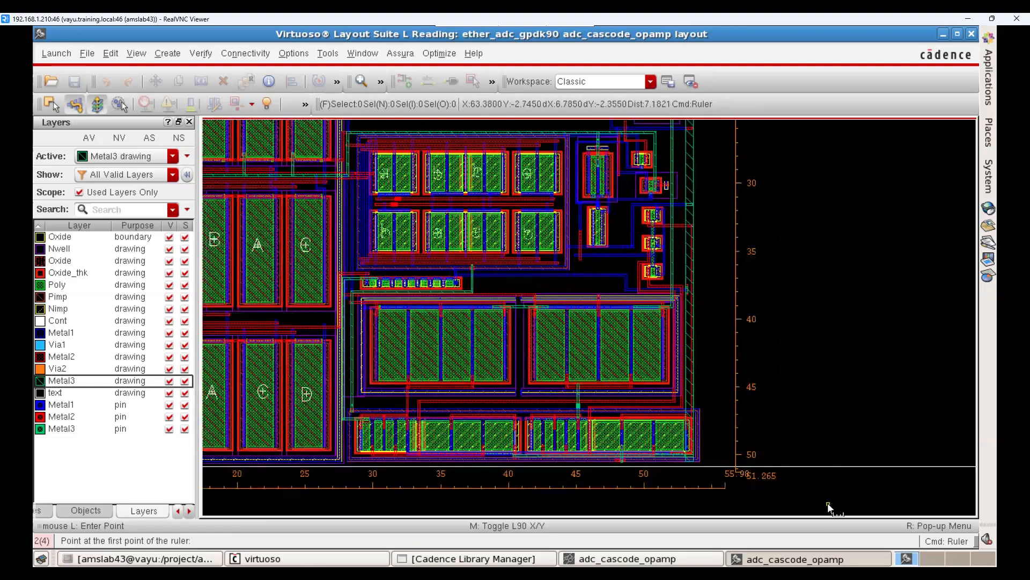
pyautogui.press('Escape')
pyautogui.scroll(-1, 823, 489)
pyautogui.press('f')
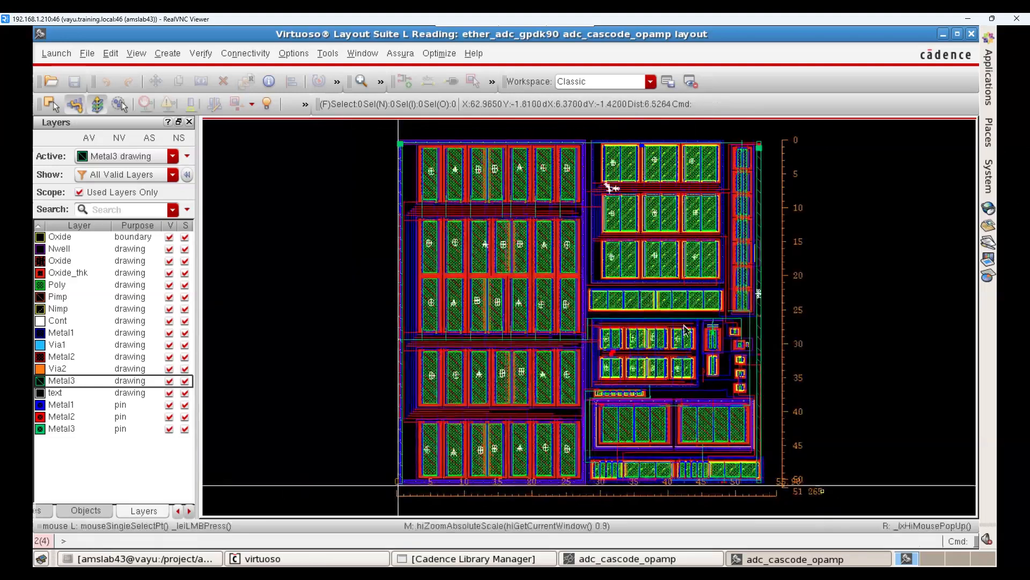
pyautogui.hotkey('shift', 'k')
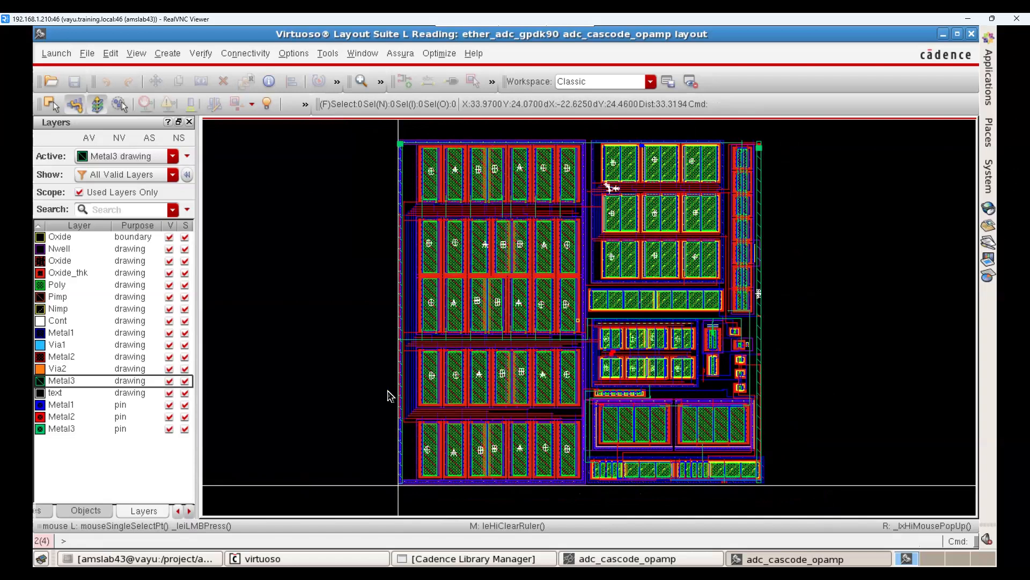
# Step: Display only the Nwell drawing layer and examine the wells in the large transistor array
pyautogui.press('f')
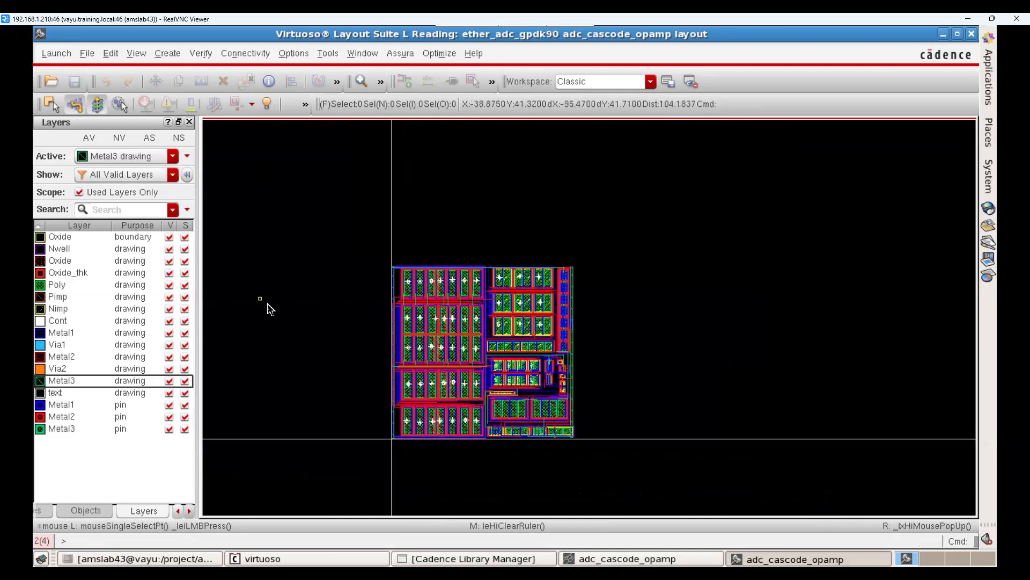
pyautogui.keyDown('ctrl'); pyautogui.scroll(-1, 283, 327); pyautogui.keyUp('ctrl')
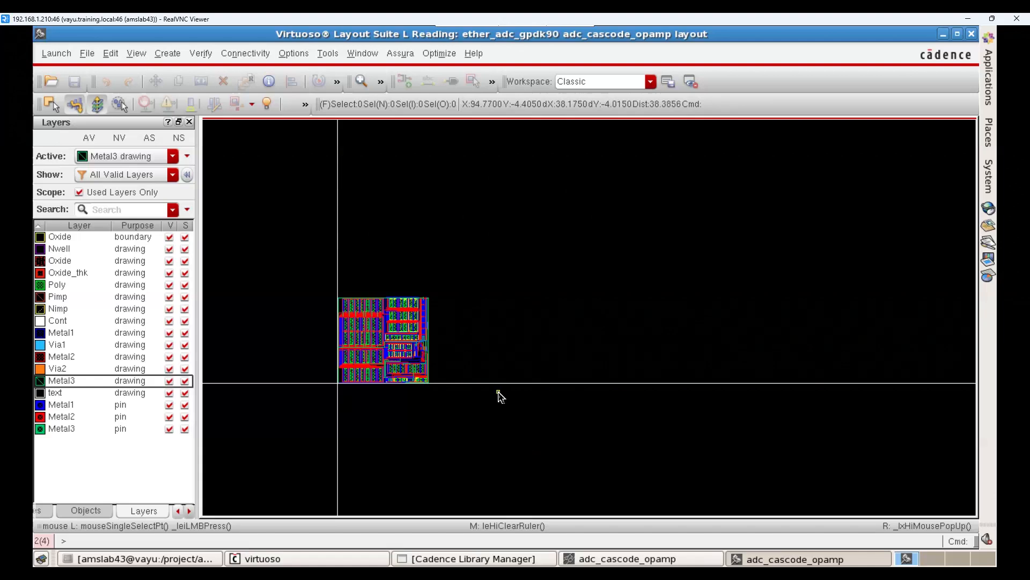
pyautogui.click(57, 249)
pyautogui.click(119, 138)
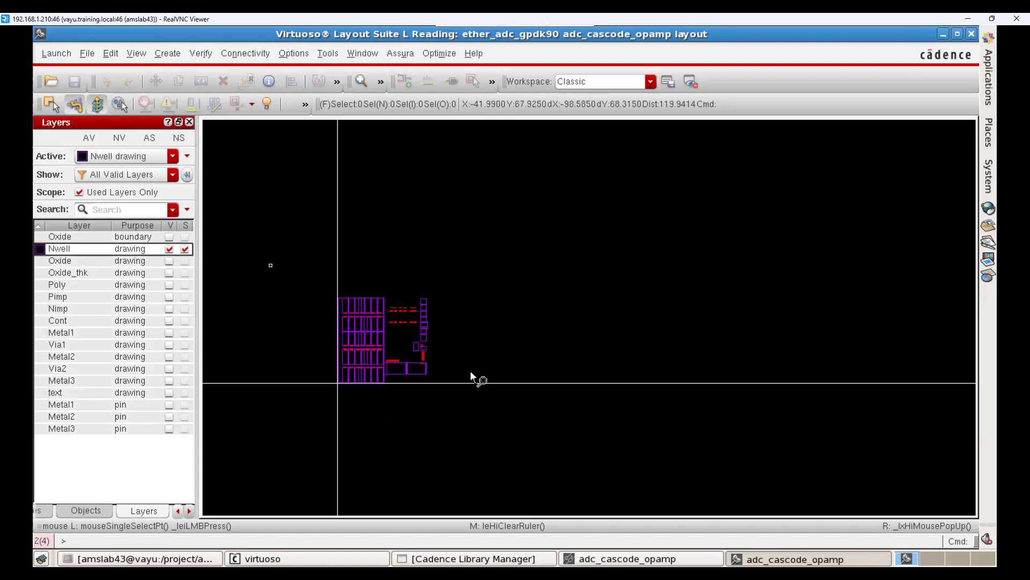
pyautogui.moveTo(285, 250); pyautogui.dragTo(471, 371, button='right')
pyautogui.moveTo(414, 255); pyautogui.dragTo(700, 390, button='right')
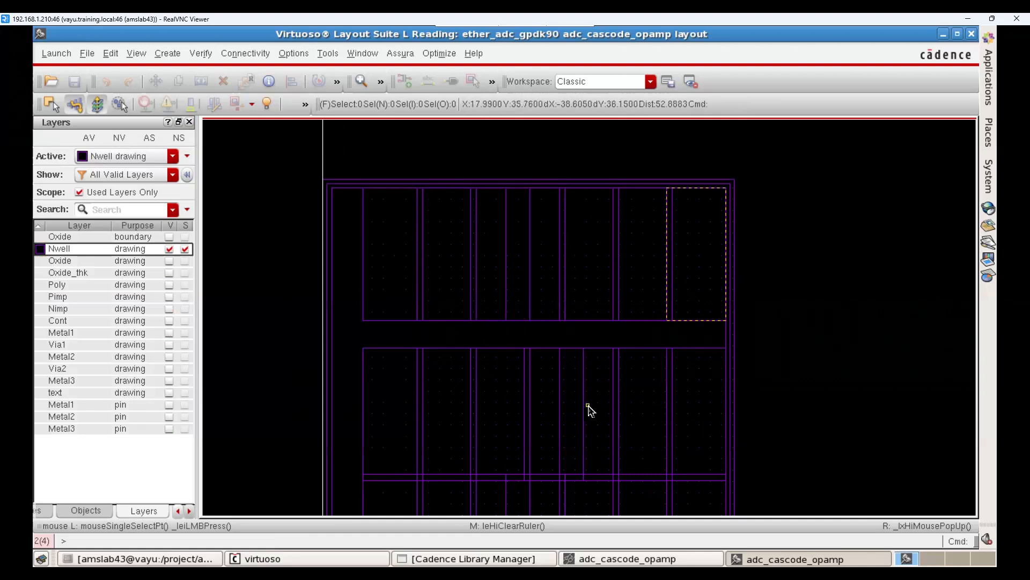
pyautogui.scroll(-2, 589, 408)
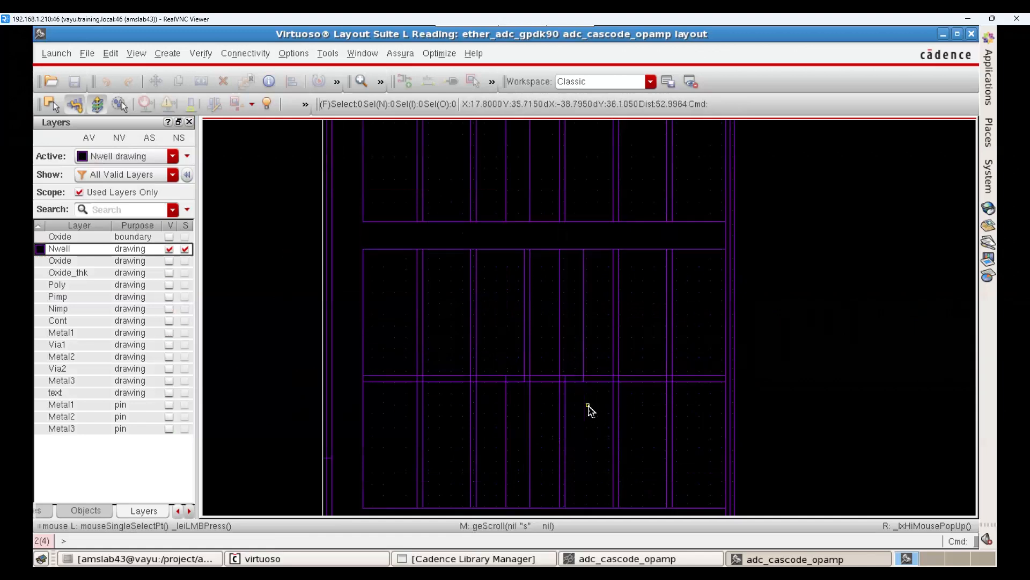
# Step: Add the Oxide and Oxide_thk drawing layers to the view, and isolate Oxide_thk for examination
pyautogui.click(82, 261)
pyautogui.click(70, 272)
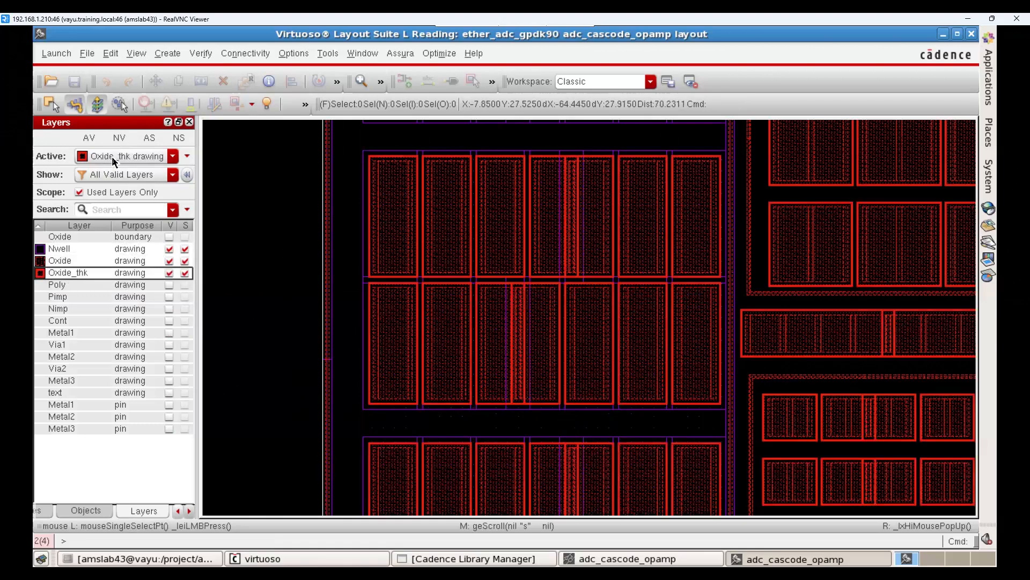
pyautogui.click(119, 137)
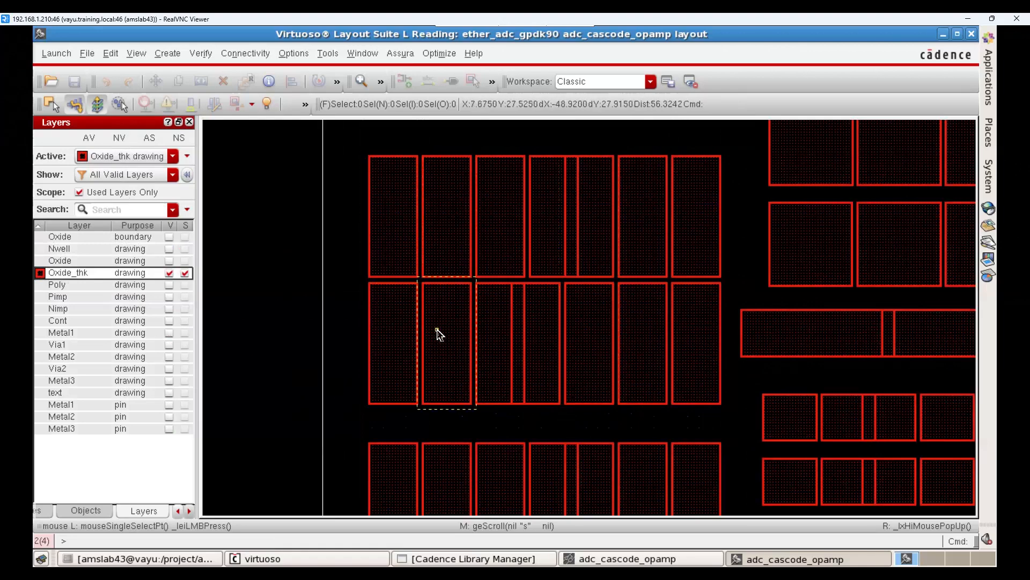
# Step: Add the Poly, Pimp, Nimp, Cont, Oxide and Nwell drawing layers to the displayed layers
pyautogui.click(118, 285)
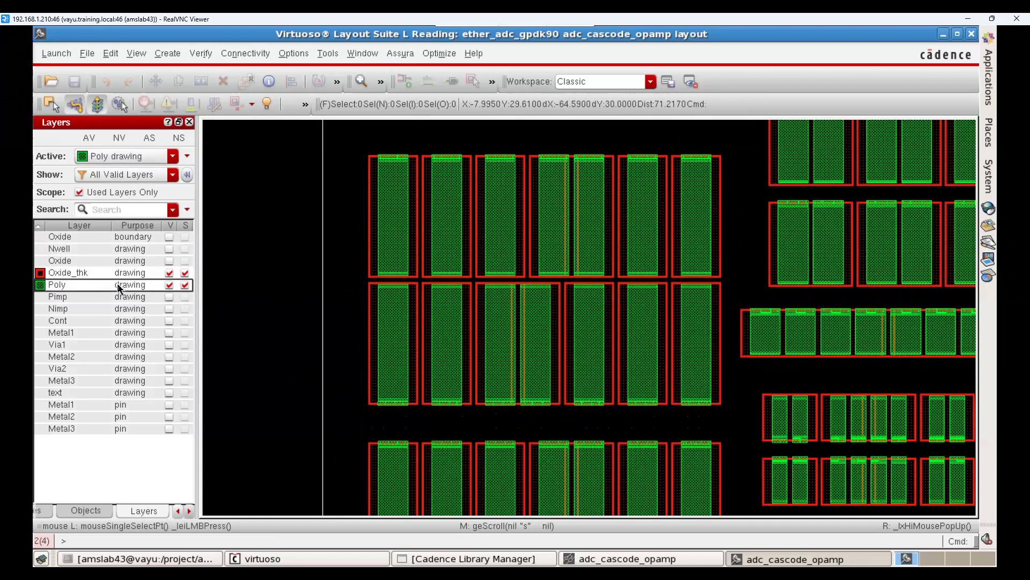
pyautogui.click(92, 297)
pyautogui.click(92, 308)
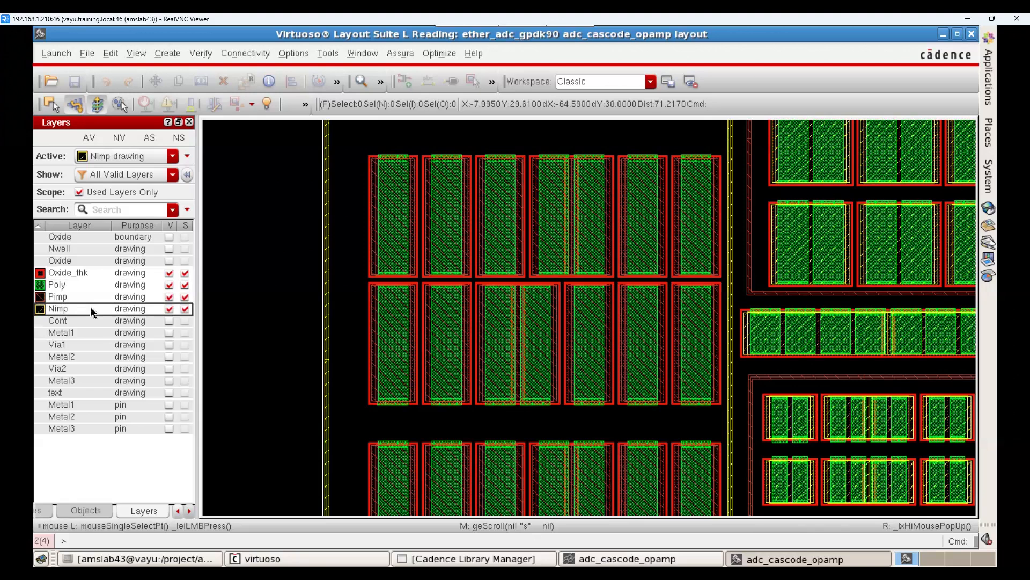
pyautogui.click(76, 320)
pyautogui.click(61, 261)
pyautogui.click(59, 248)
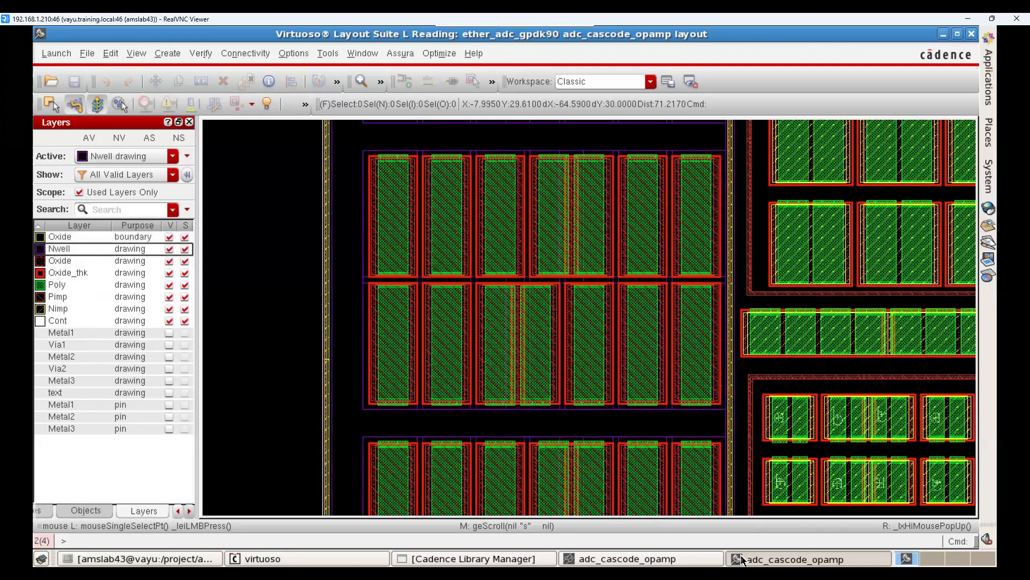
# Step: Inspect the schematic wire from the PMOS stack's lower end to the output transistor's gate, and return to the layout
pyautogui.hotkey('alt', 'Tab')
pyautogui.moveTo(387, 184); pyautogui.dragTo(776, 441, button='right')
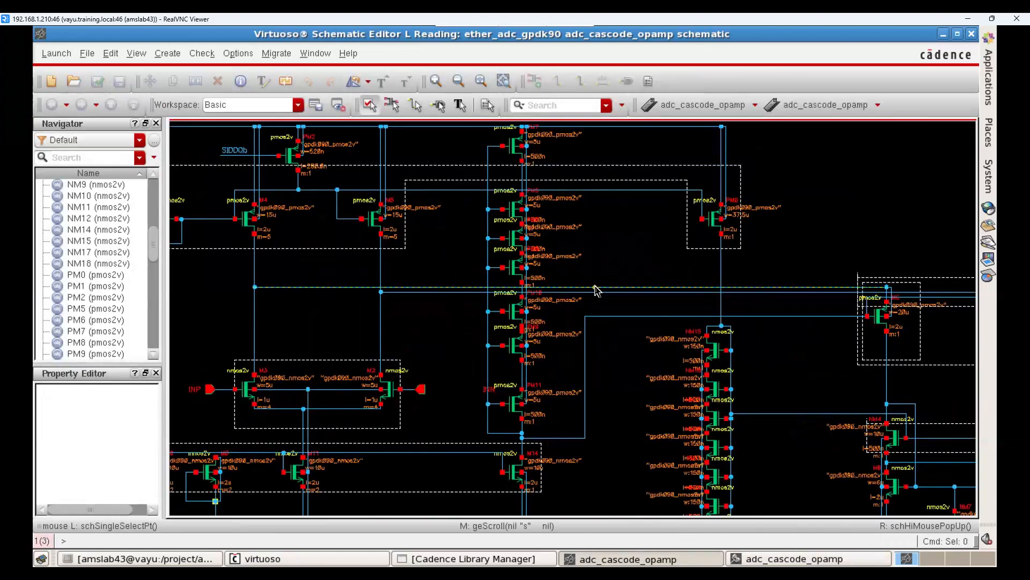
pyautogui.click(606, 317)
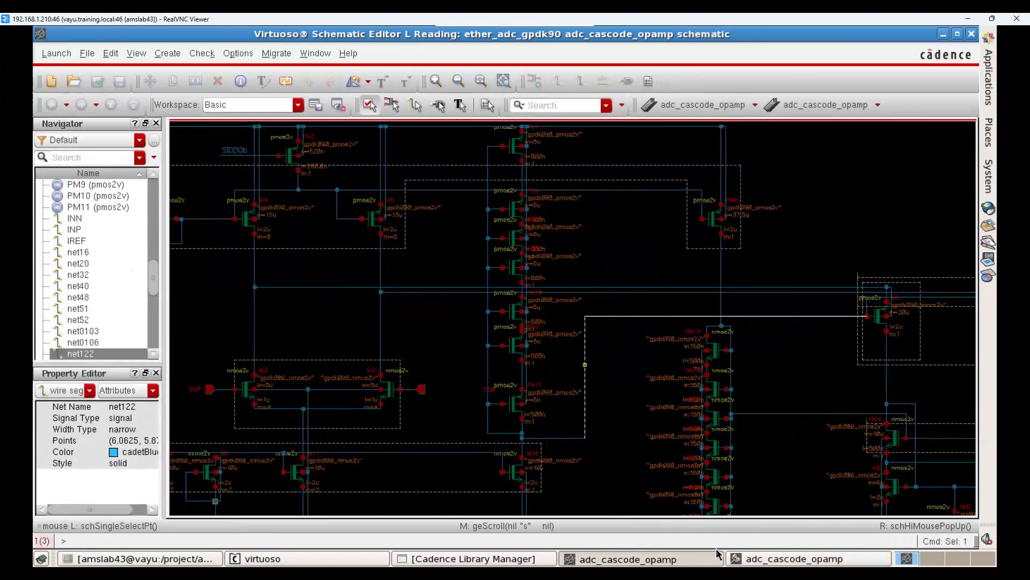
pyautogui.click(749, 560)
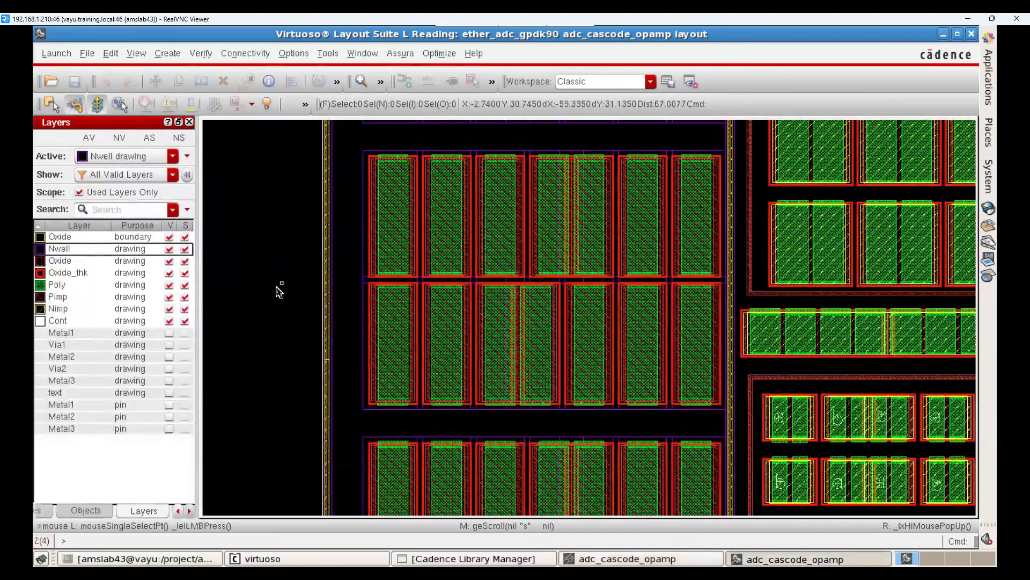
# Step: Add the Metal1, Via1, Metal2, Via2 and Metal3 drawing layers to the full layout view and examine the array's routing
pyautogui.press('f')
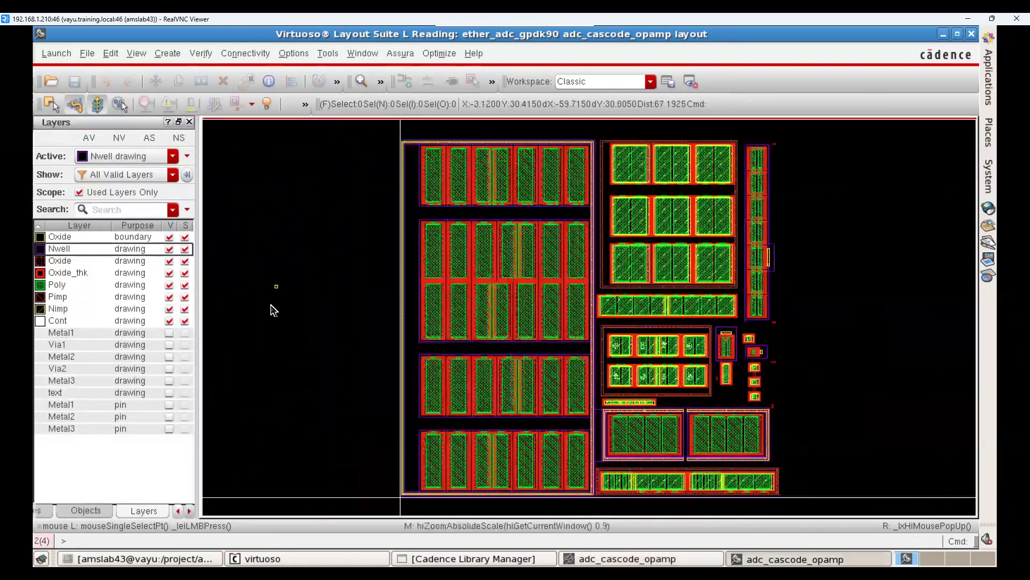
pyautogui.click(68, 338)
pyautogui.click(68, 348)
pyautogui.click(69, 354)
pyautogui.click(67, 365)
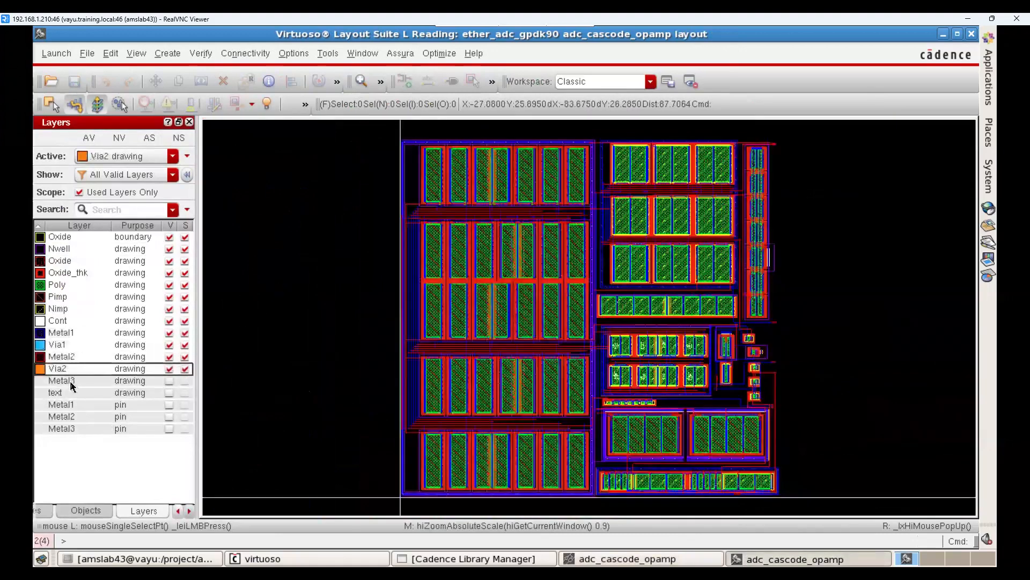
pyautogui.click(71, 381)
pyautogui.moveTo(356, 184)
pyautogui.mouseDown(button='right')
pyautogui.moveTo(733, 430)
pyautogui.moveTo(725, 424)
pyautogui.mouseUp(button='right')
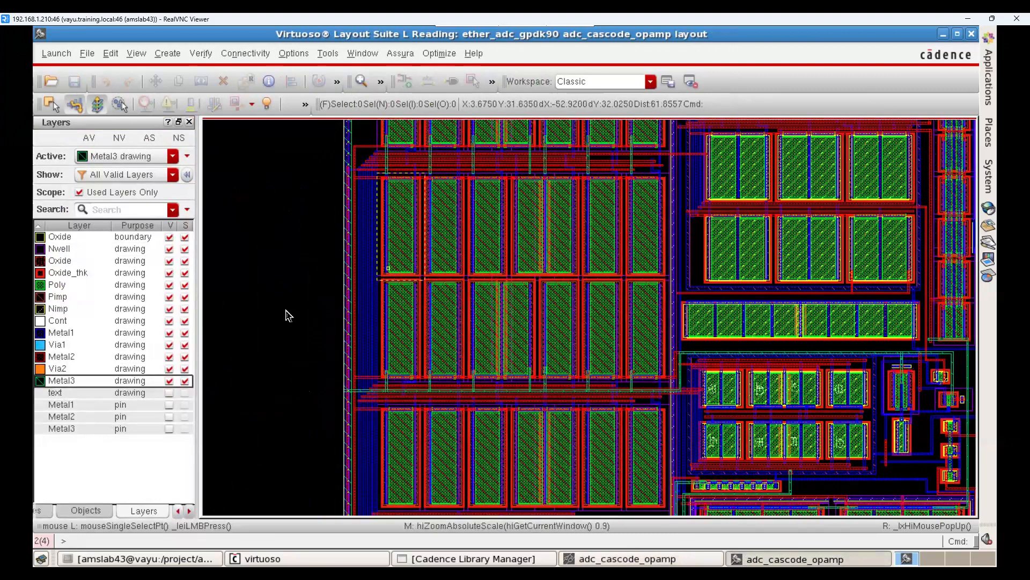
pyautogui.press('f')
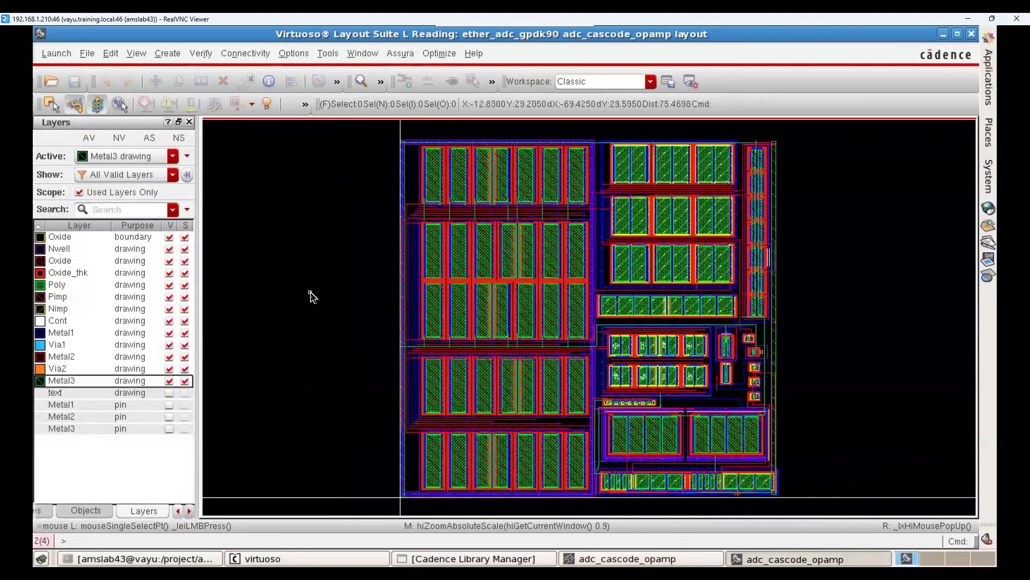
# Step: Select the first transistor in the large array's top row and examine the contacts at its lower end
pyautogui.moveTo(381, 135); pyautogui.dragTo(540, 214, button='right')
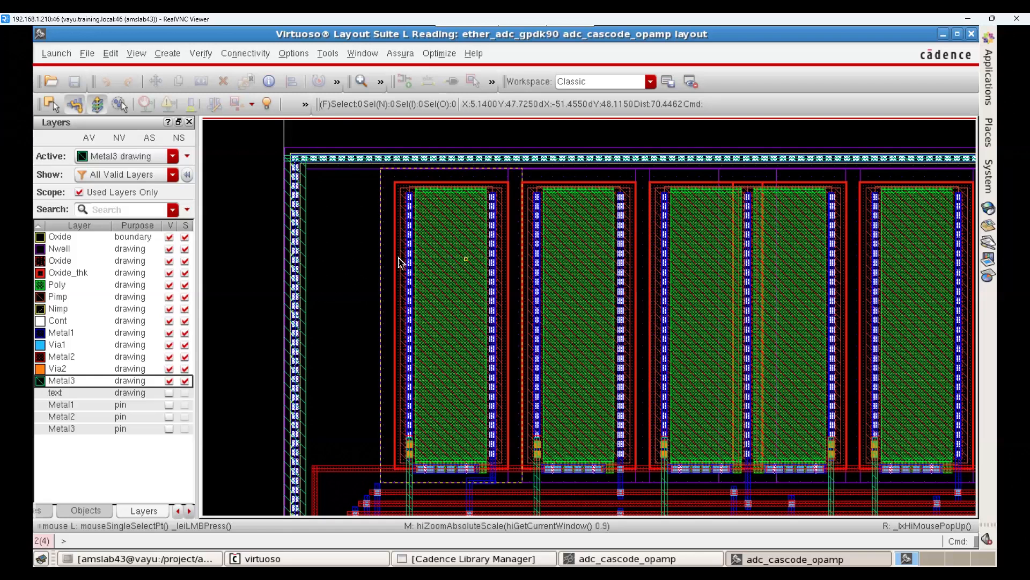
pyautogui.keyDown('ctrl'); pyautogui.scroll(-2, 379, 266); pyautogui.keyUp('ctrl')
pyautogui.click(403, 309)
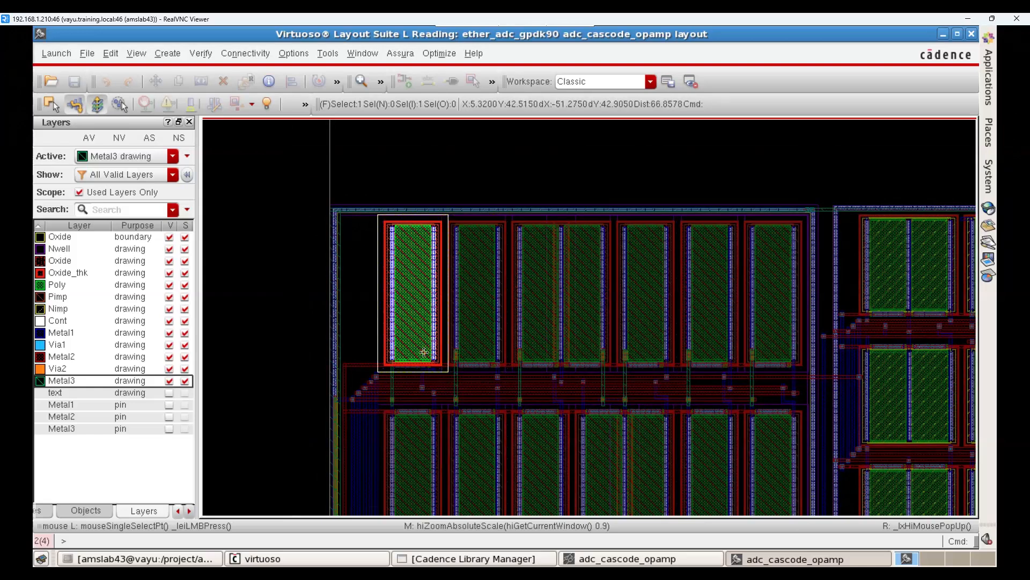
pyautogui.moveTo(363, 313); pyautogui.dragTo(513, 390, button='right')
pyautogui.moveTo(301, 252); pyautogui.dragTo(702, 450, button='right')
pyautogui.press('k')
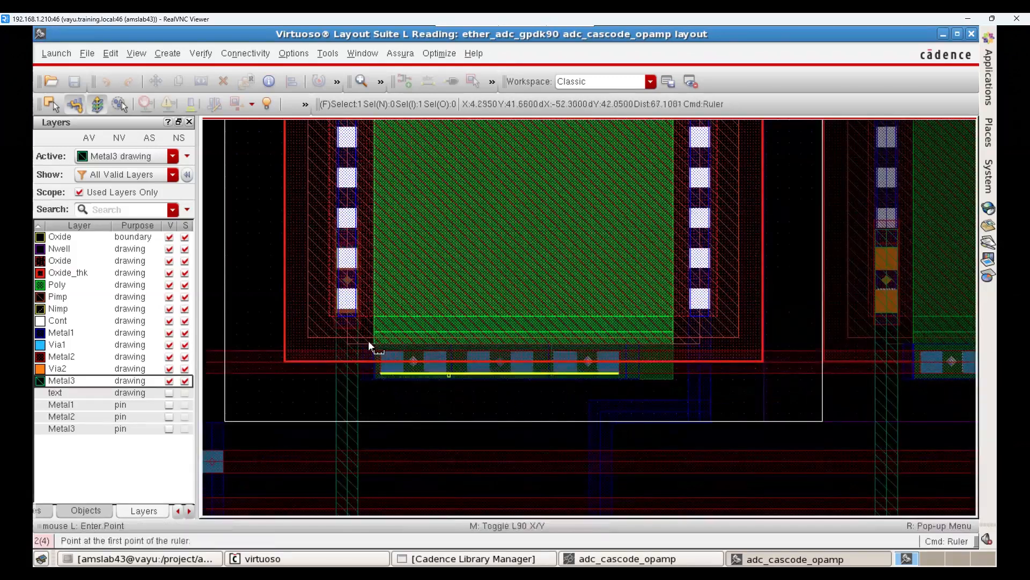
pyautogui.click(337, 382)
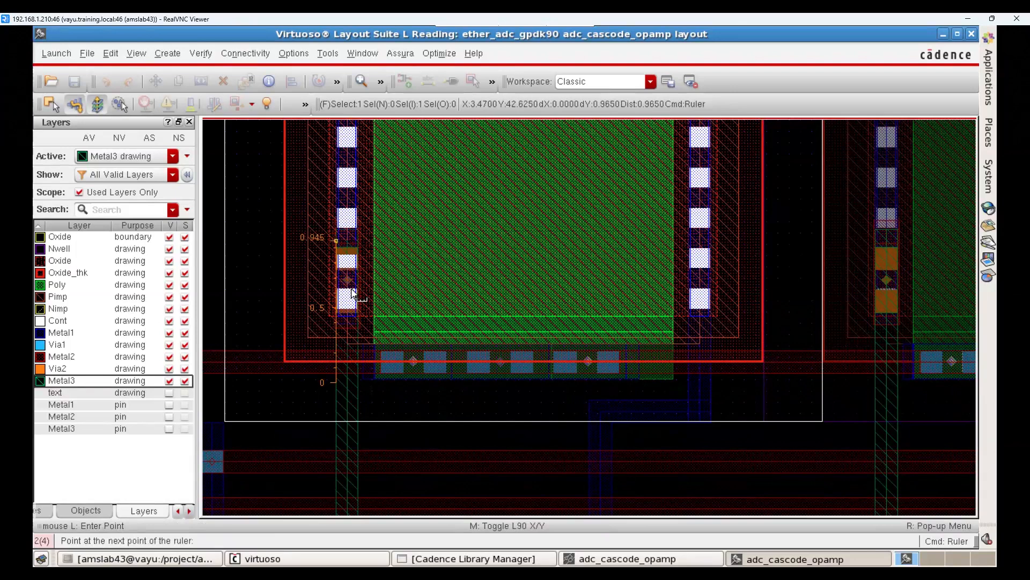
pyautogui.press('Escape')
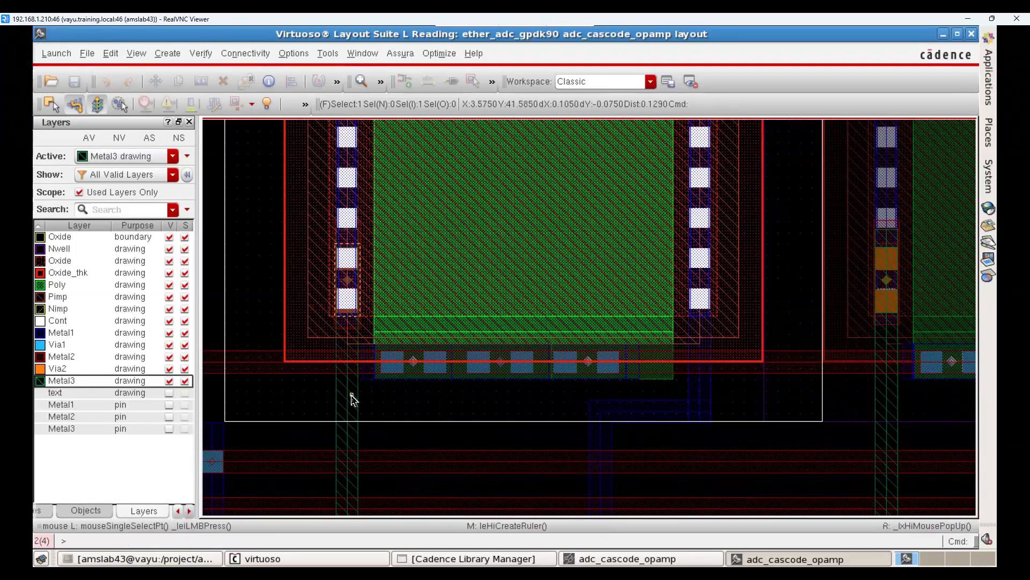
# Step: Turn off Edge and Vertex snapping in the Create Ruler options
pyautogui.press('k')
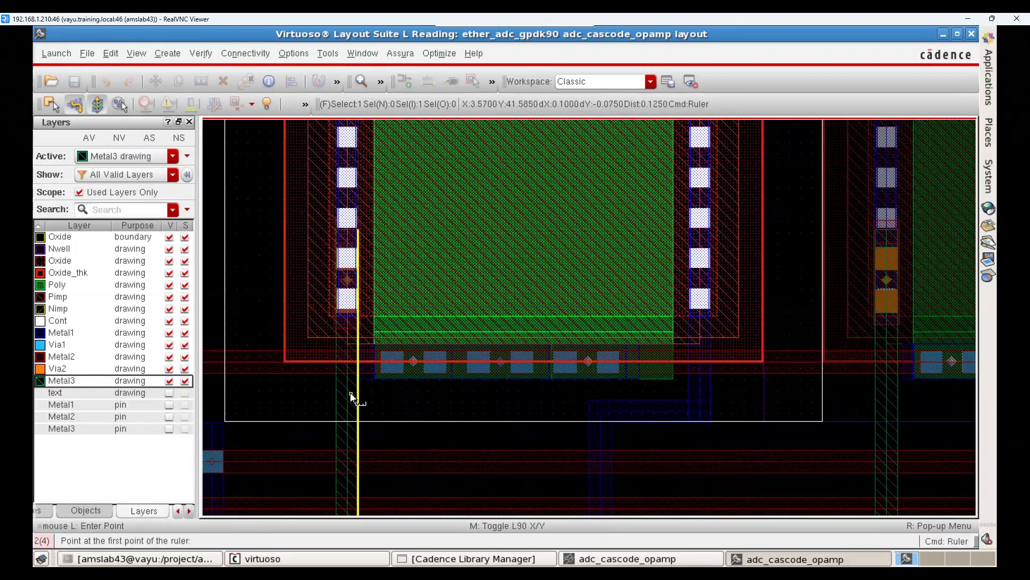
pyautogui.press('F3')
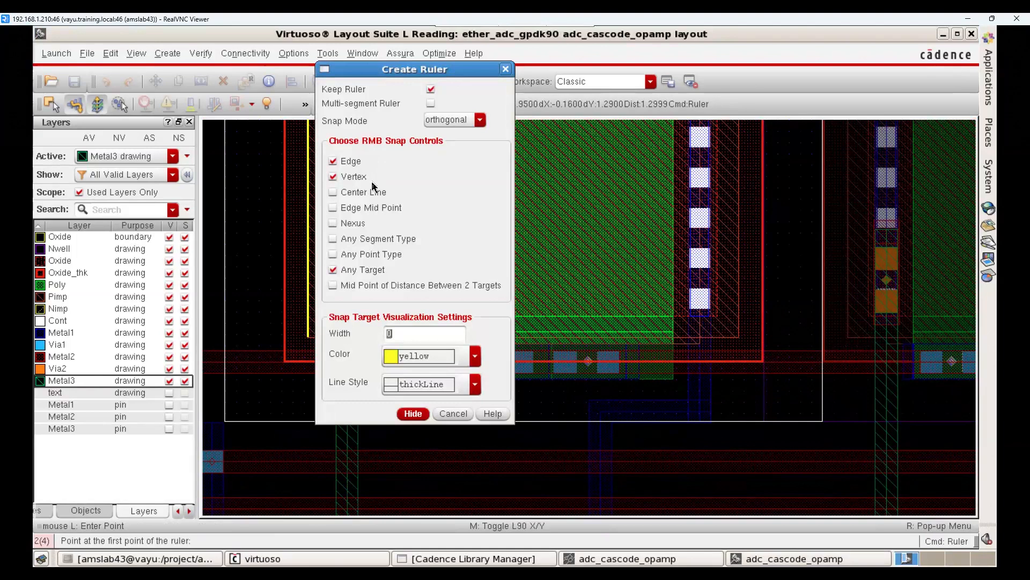
pyautogui.click(346, 164)
pyautogui.click(347, 180)
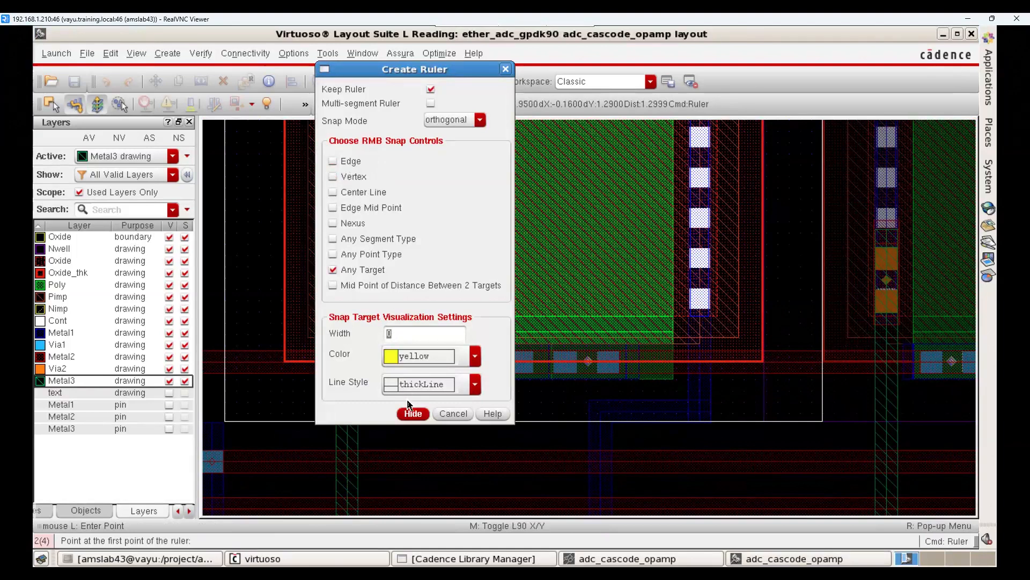
pyautogui.click(412, 413)
# Step: Place vertical rulers along the metal strips on both sides of the gate and a horizontal ruler along the gate contacts
pyautogui.click(352, 395)
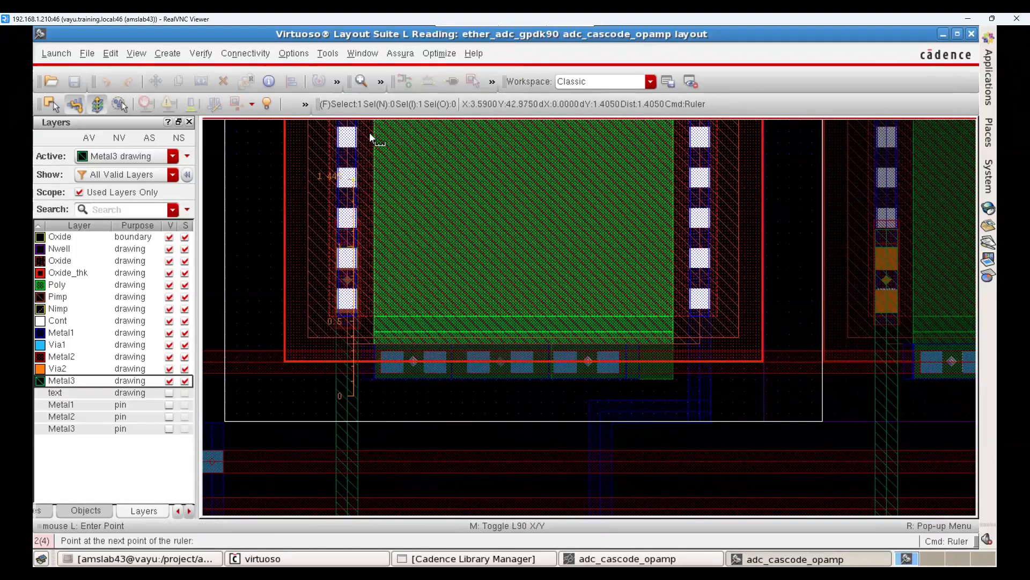
pyautogui.click(354, 190)
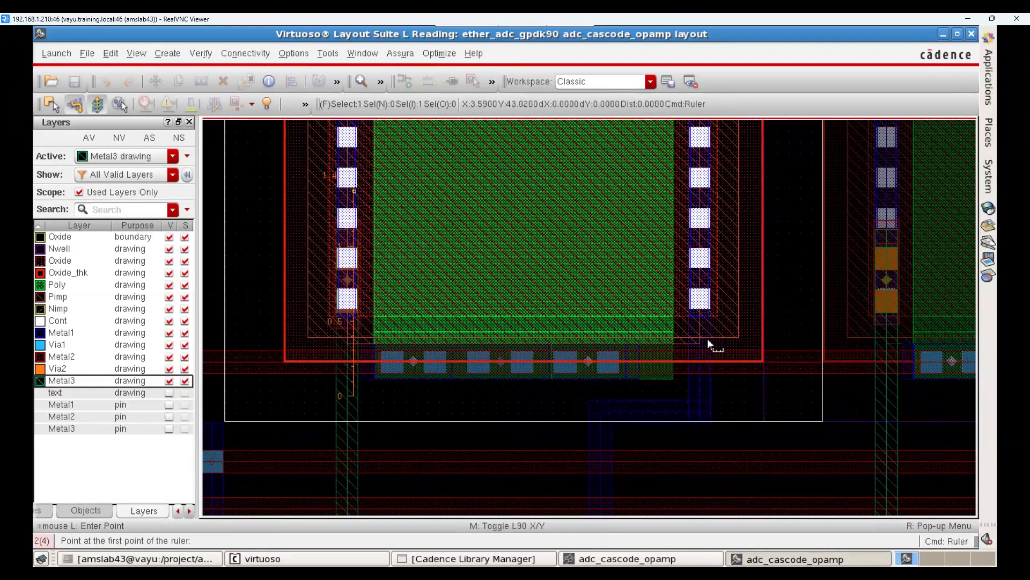
pyautogui.click(707, 387)
pyautogui.click(703, 177)
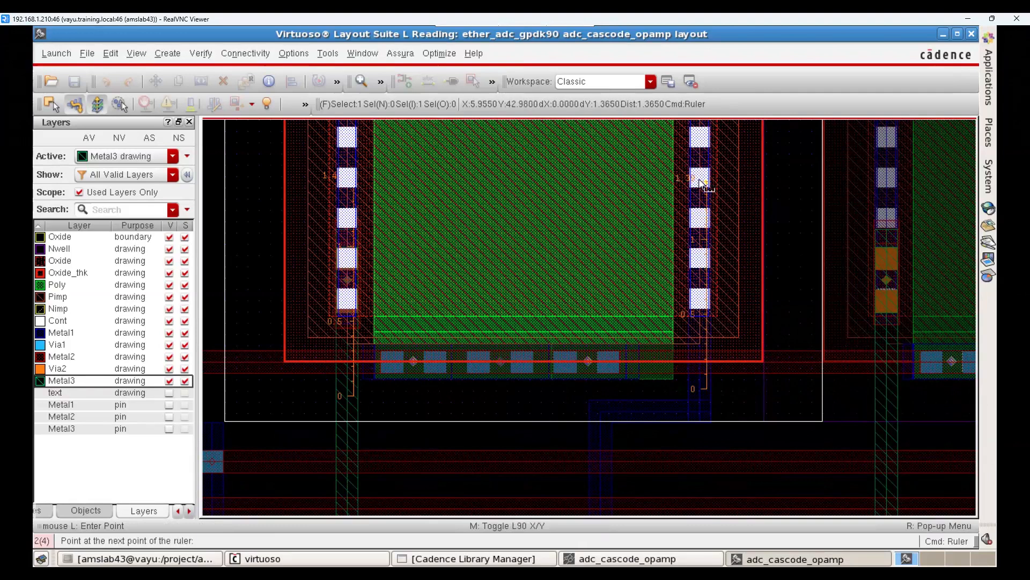
pyautogui.click(372, 366)
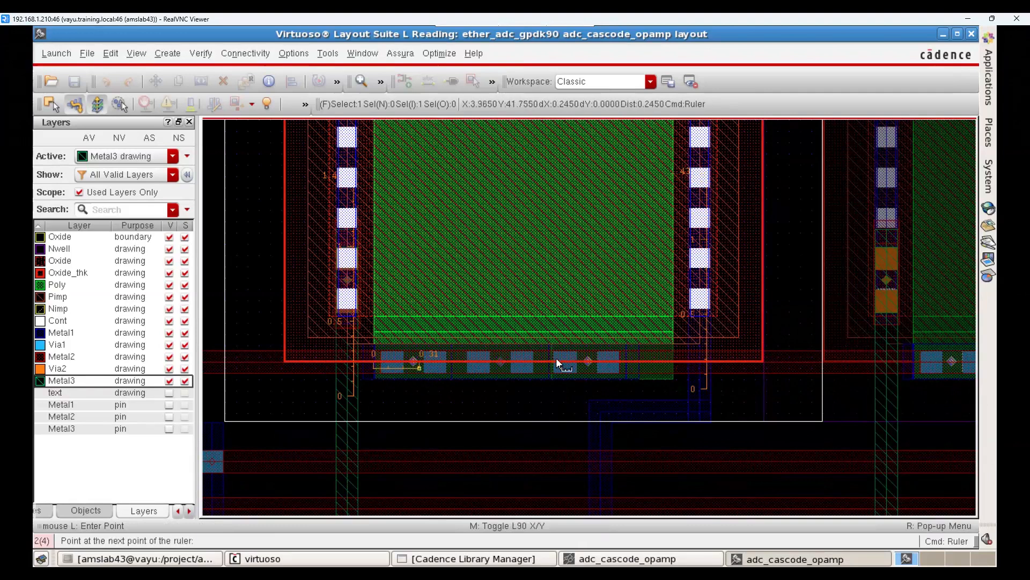
pyautogui.click(638, 369)
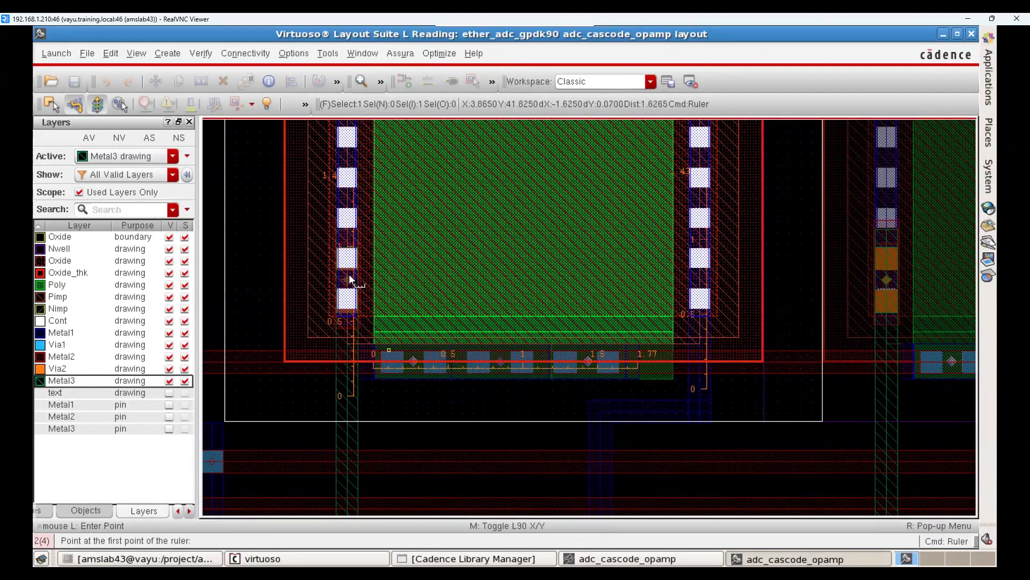
# Step: Switch to the schematic and select PMOS transistor PM9 to examine its width and length parameters
pyautogui.scroll(-1, 582, 332)
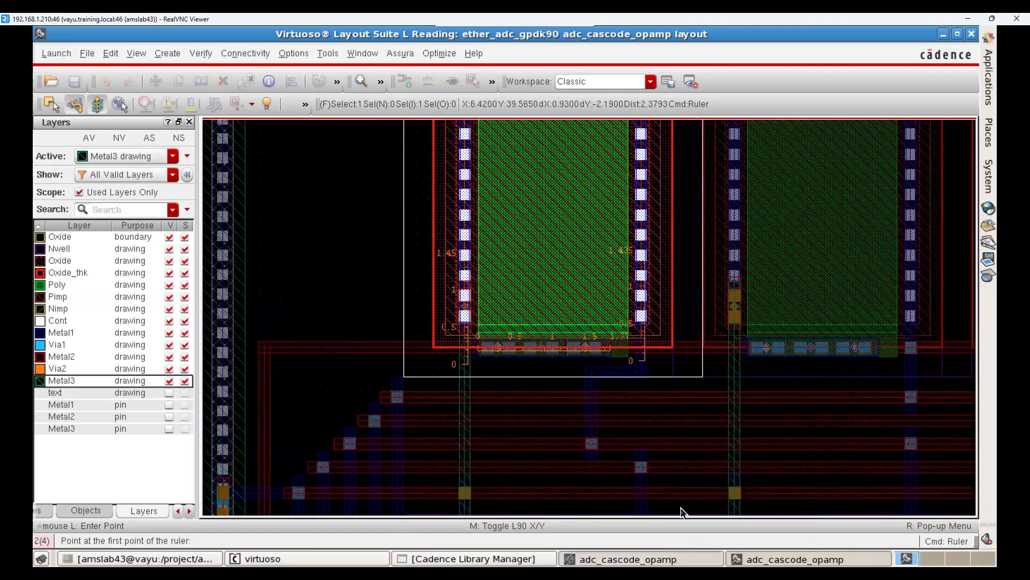
pyautogui.click(628, 559)
pyautogui.scroll(3, 537, 381)
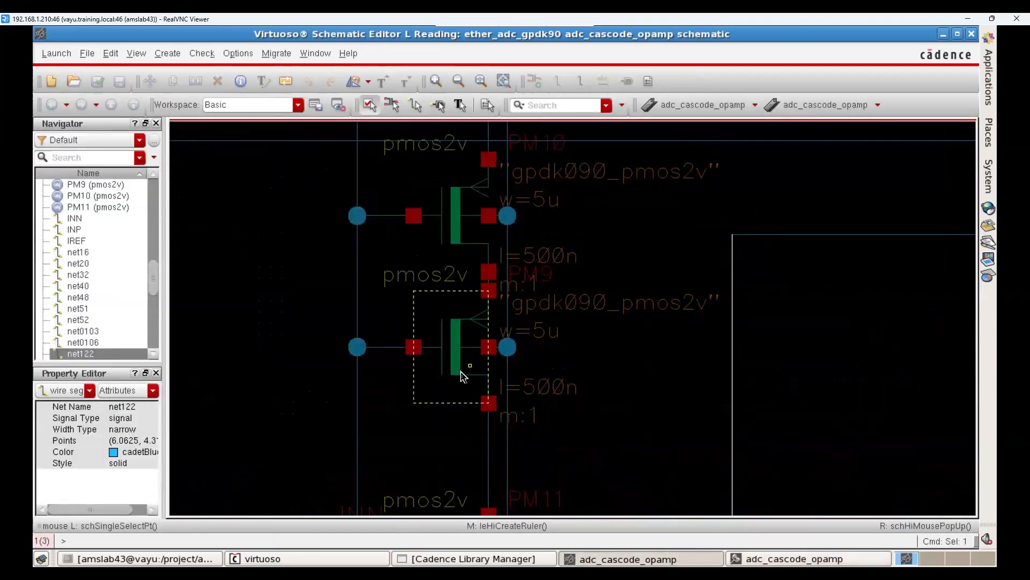
pyautogui.click(483, 400)
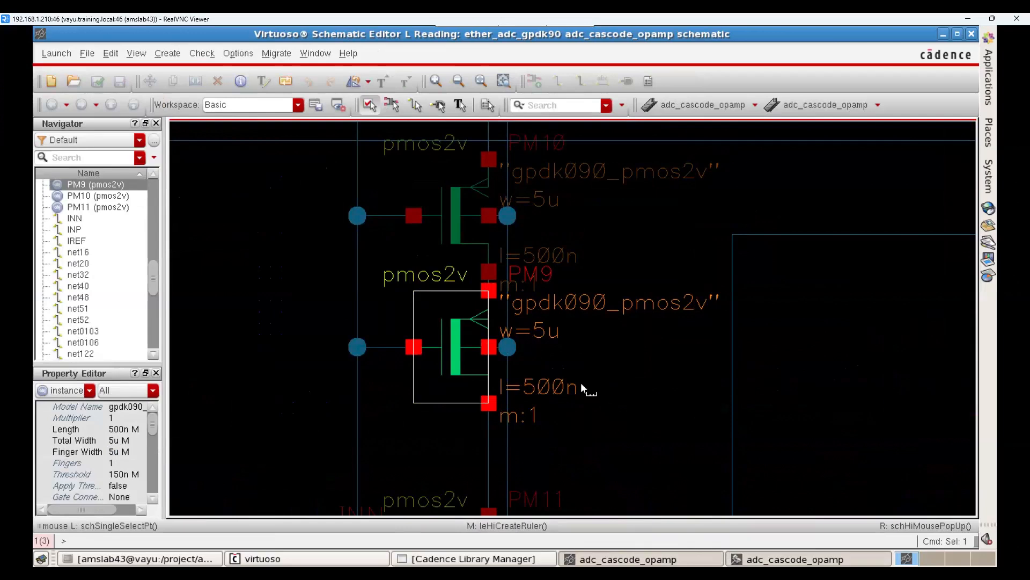
# Step: Return to the layout, fit the whole design in view, clear all rulers and deselect the transistor
pyautogui.hotkey('alt', 'Tab')
pyautogui.press('f')
pyautogui.click(354, 258)
pyautogui.press('Escape')
pyautogui.hotkey('shift', 'k')
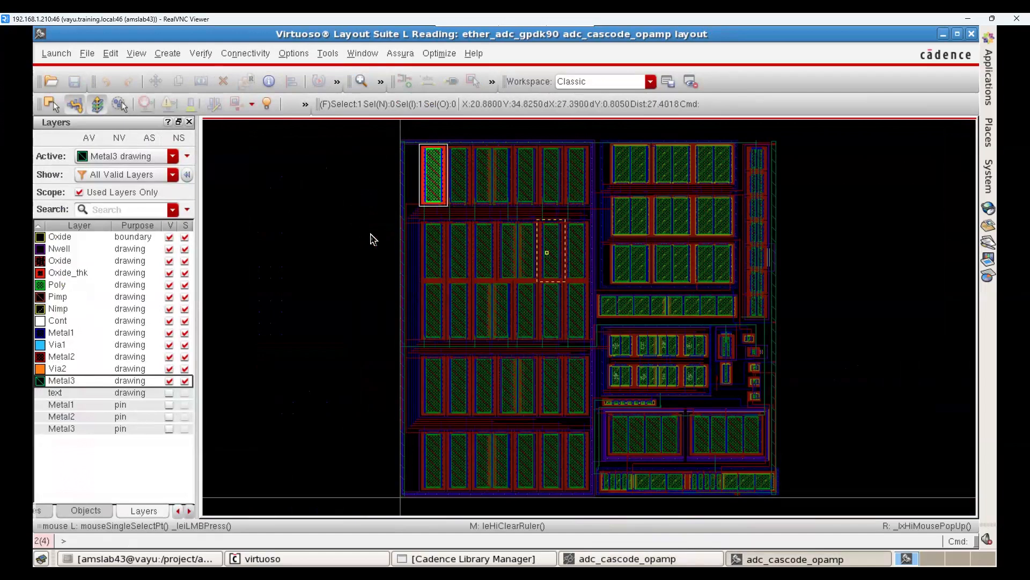
pyautogui.click(363, 223)
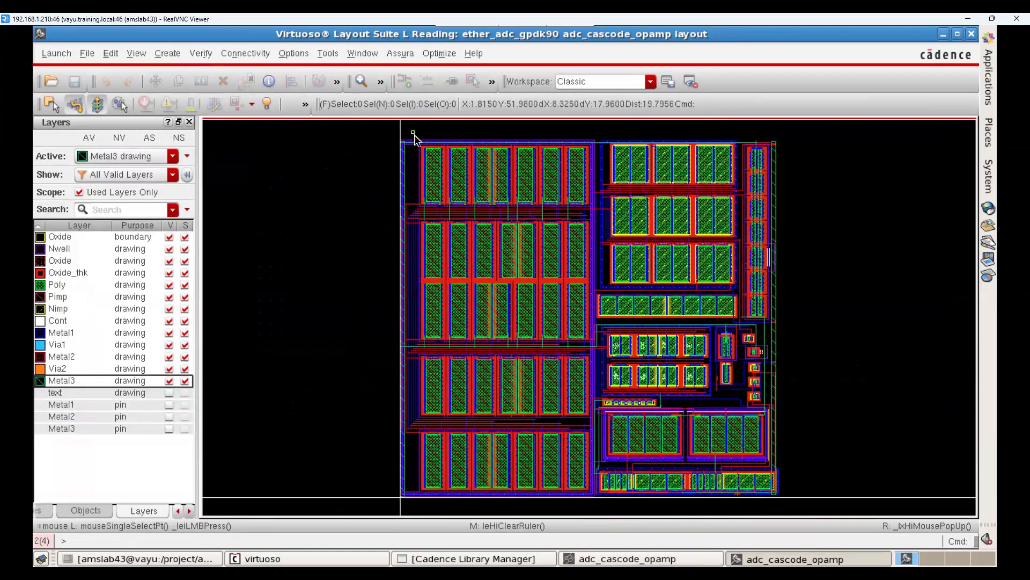
# Step: Select the guard ring around the large transistor array for examination, and deselect it
pyautogui.click(404, 151)
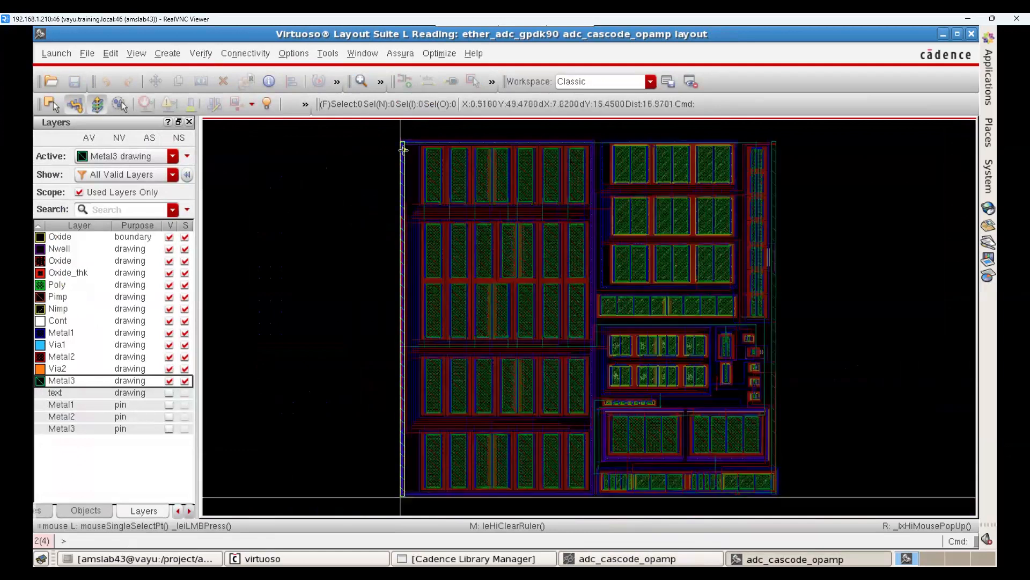
pyautogui.click(403, 151)
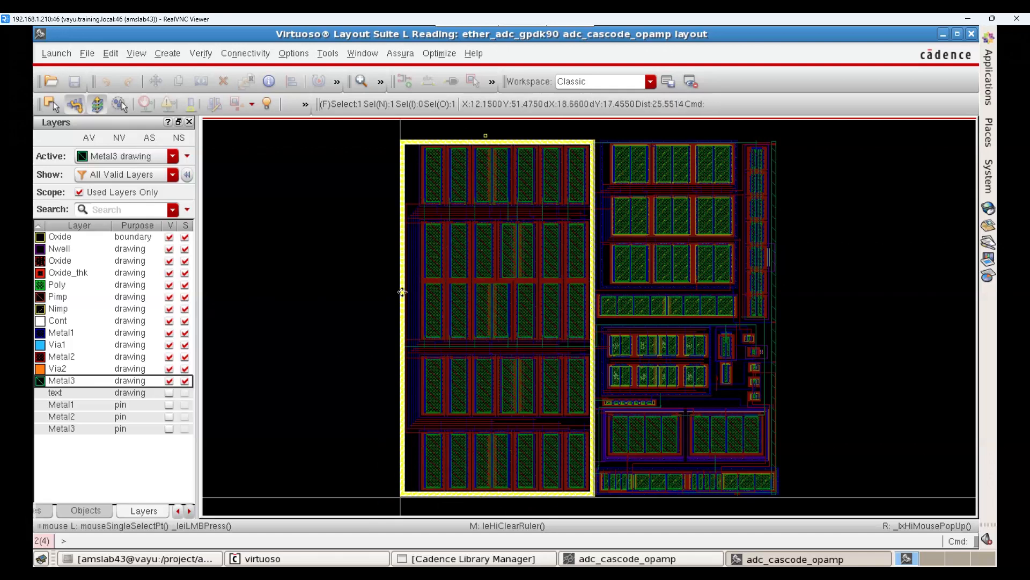
pyautogui.click(361, 353)
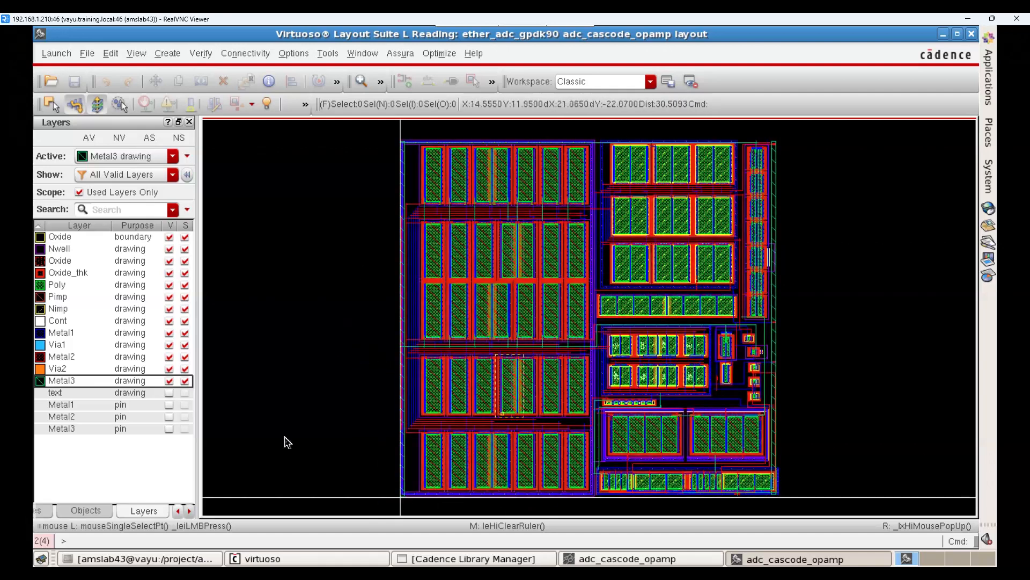
# Step: Add the text drawing layer and the Metal1, Metal2 and Metal3 pin layers to the display
pyautogui.click(95, 393)
pyautogui.click(90, 404)
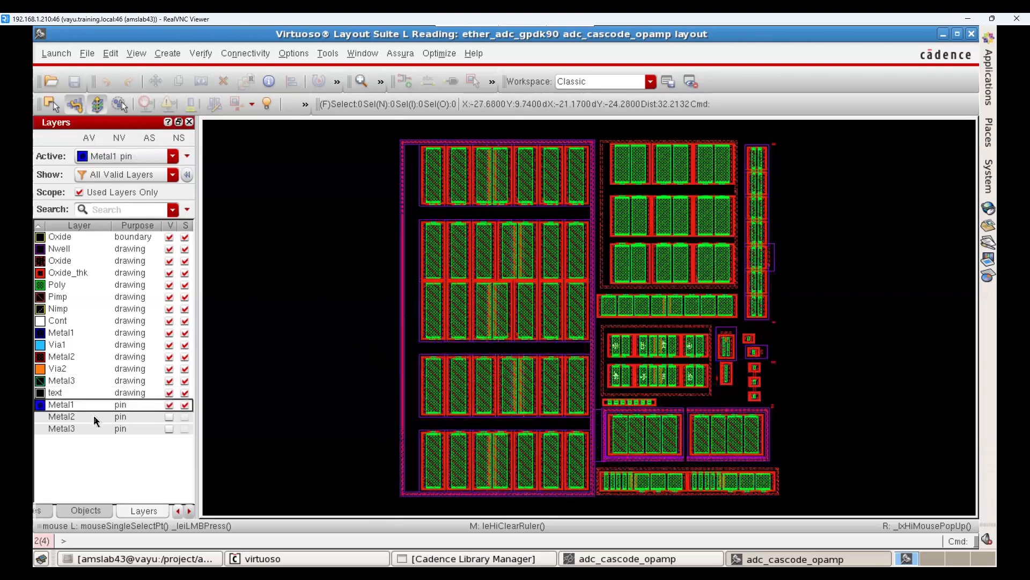
pyautogui.click(92, 416)
pyautogui.click(90, 431)
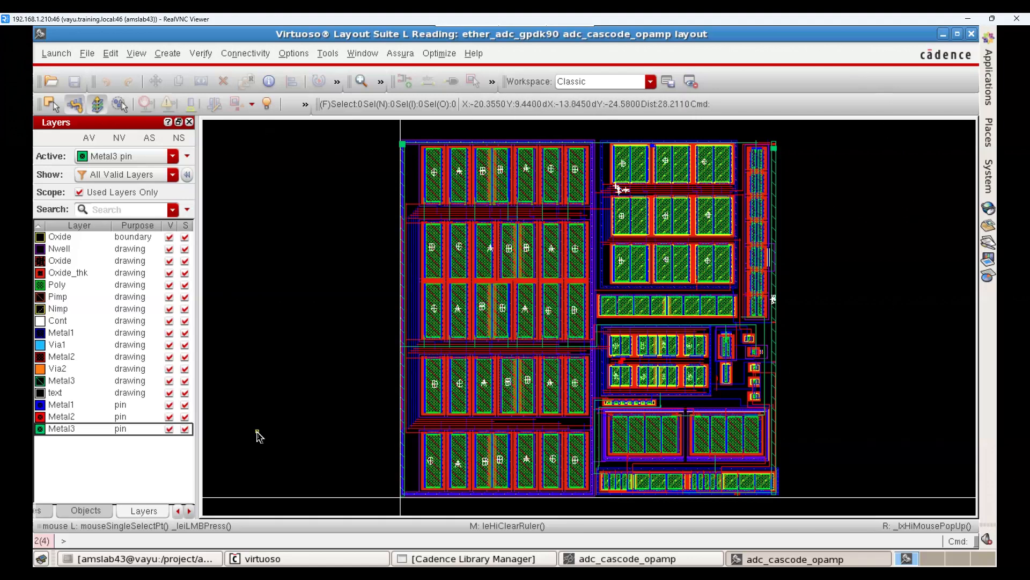
pyautogui.click(306, 54)
pyautogui.moveTo(86, 53)
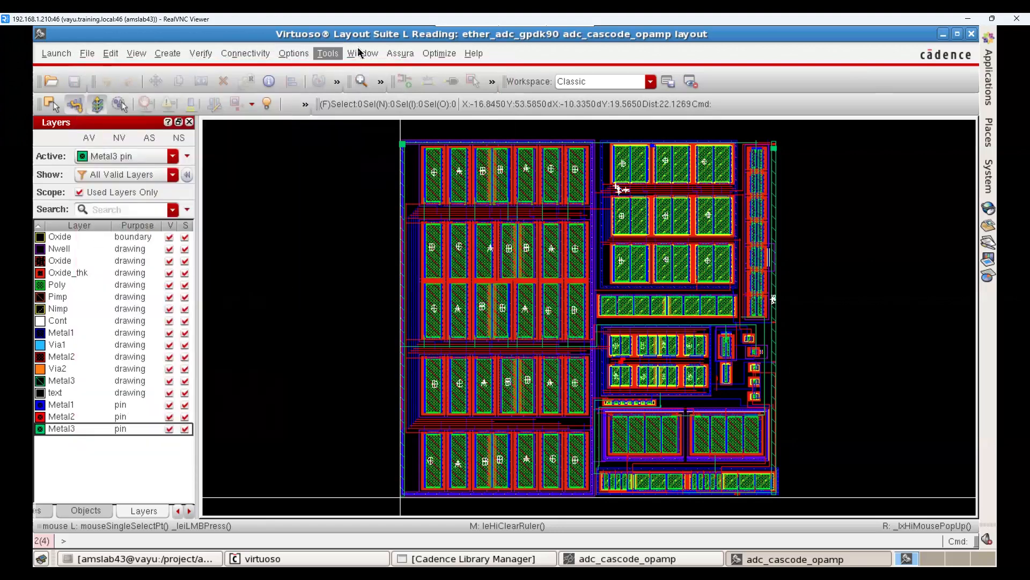
pyautogui.moveTo(358, 52)
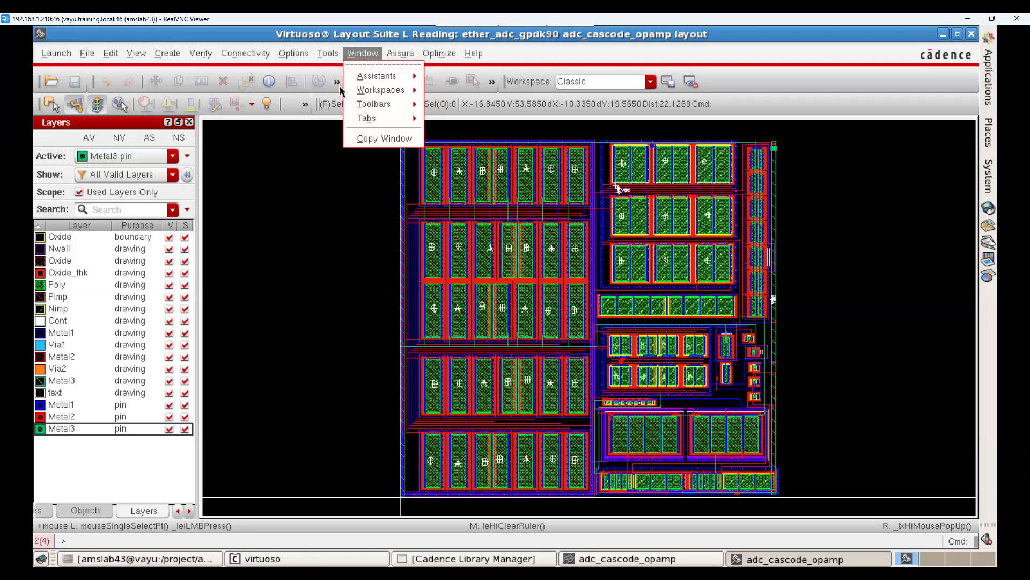
pyautogui.click(310, 210)
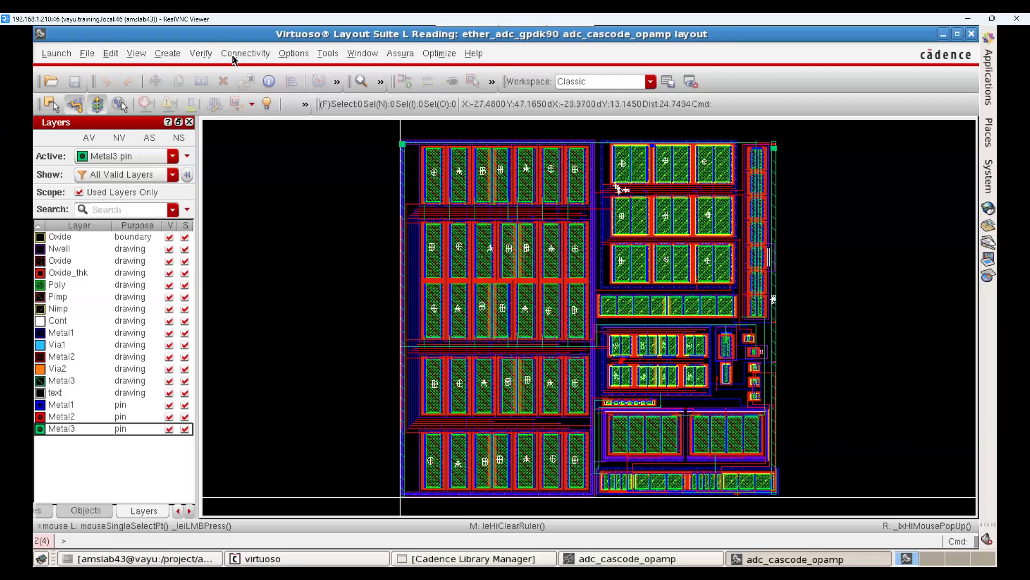
pyautogui.click(266, 103)
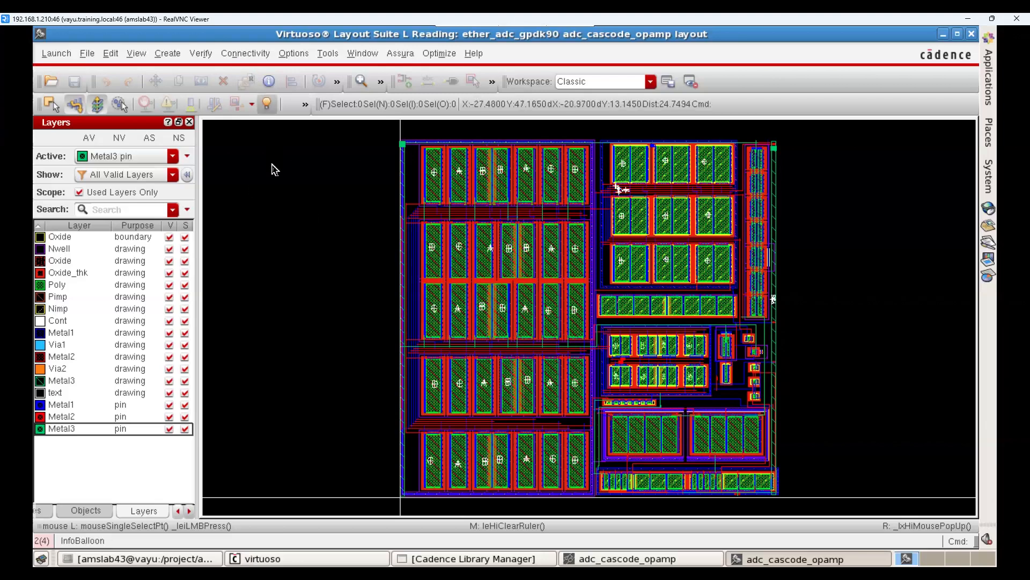